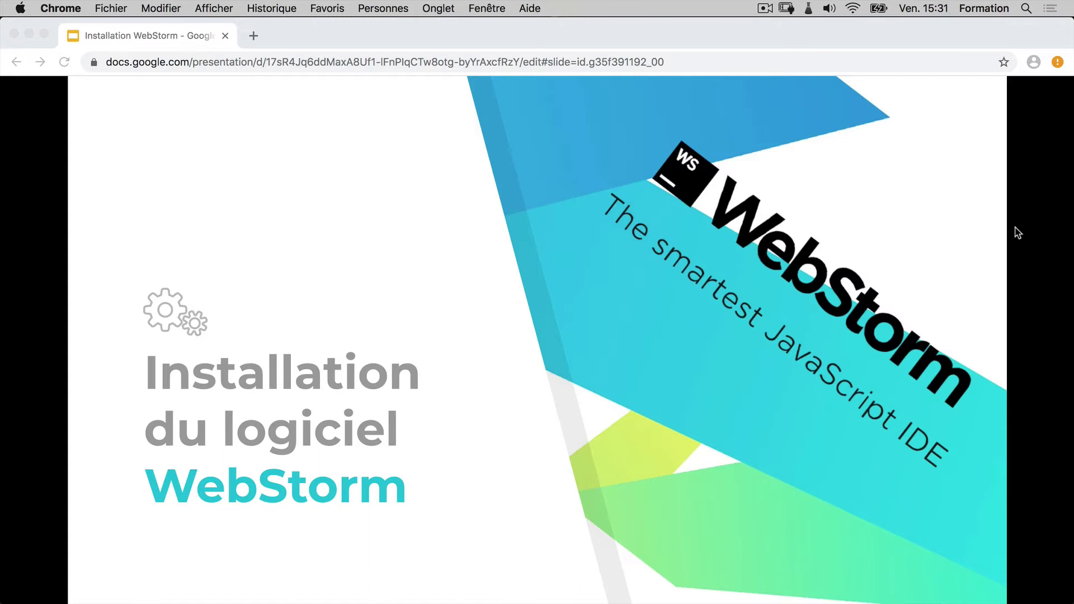
Advance the presentation to the 'Avant de commencer l'installation' slide with the Office 365 link.
click(1017, 232)
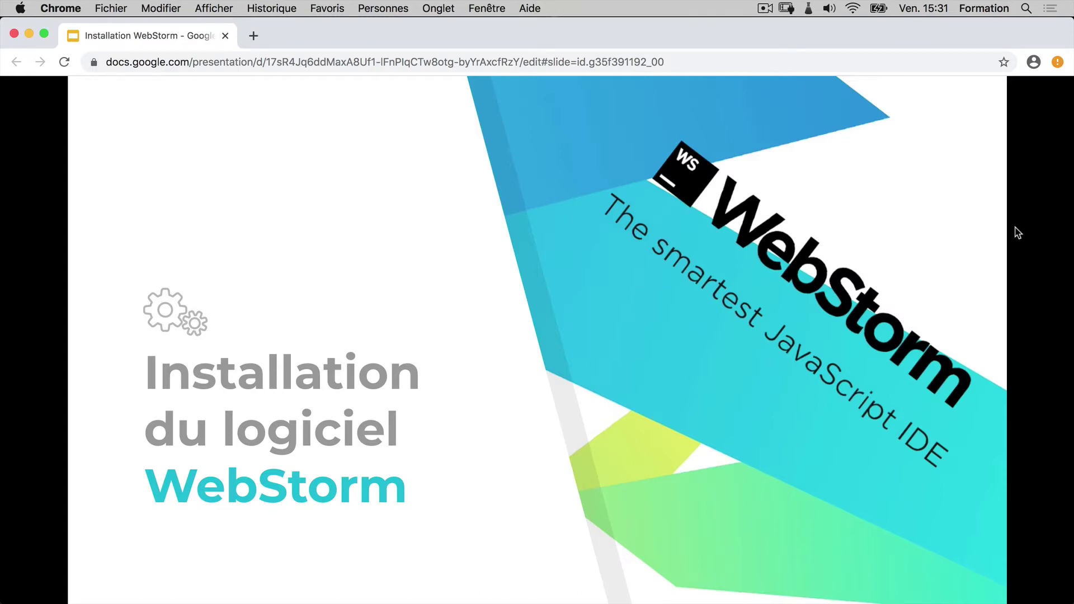
key(Right)
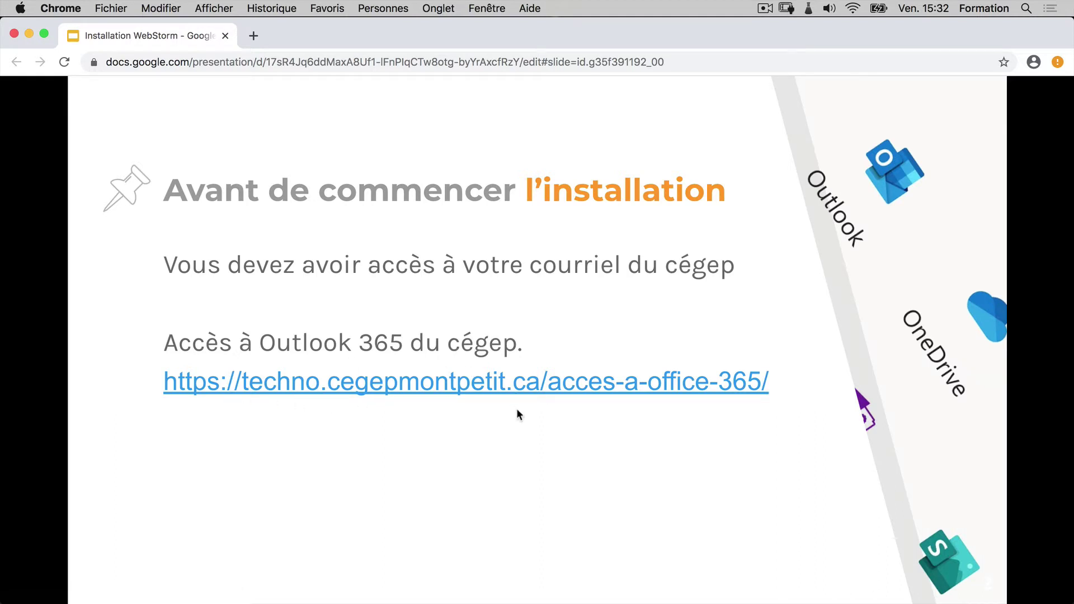
Open the Accès à Office 365 blog page from the slide link and scroll to the Étudiants box.
click(514, 387)
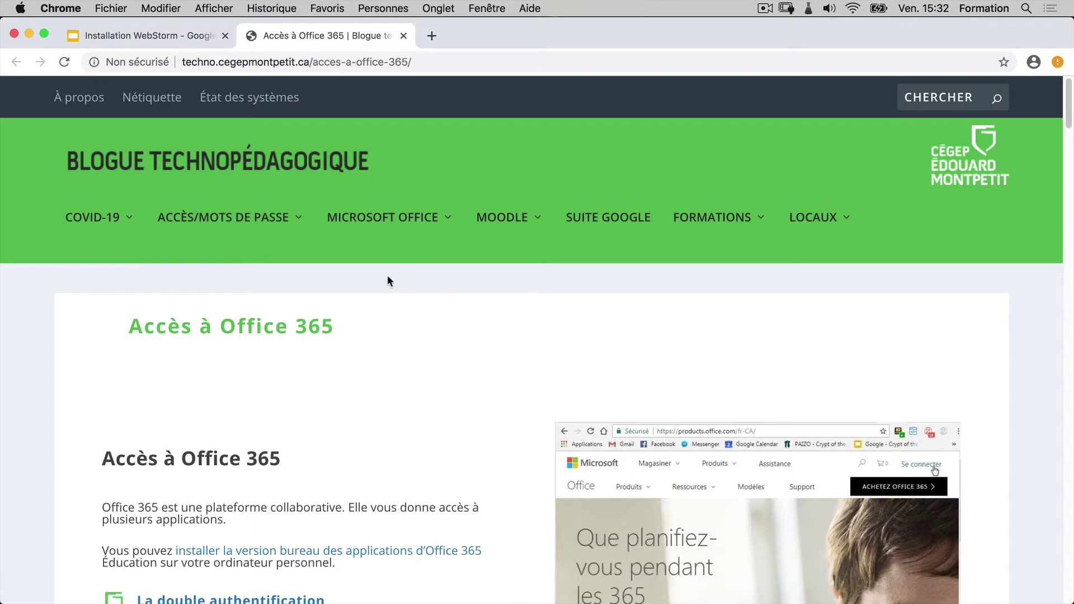
scroll(380, 325, down, 1)
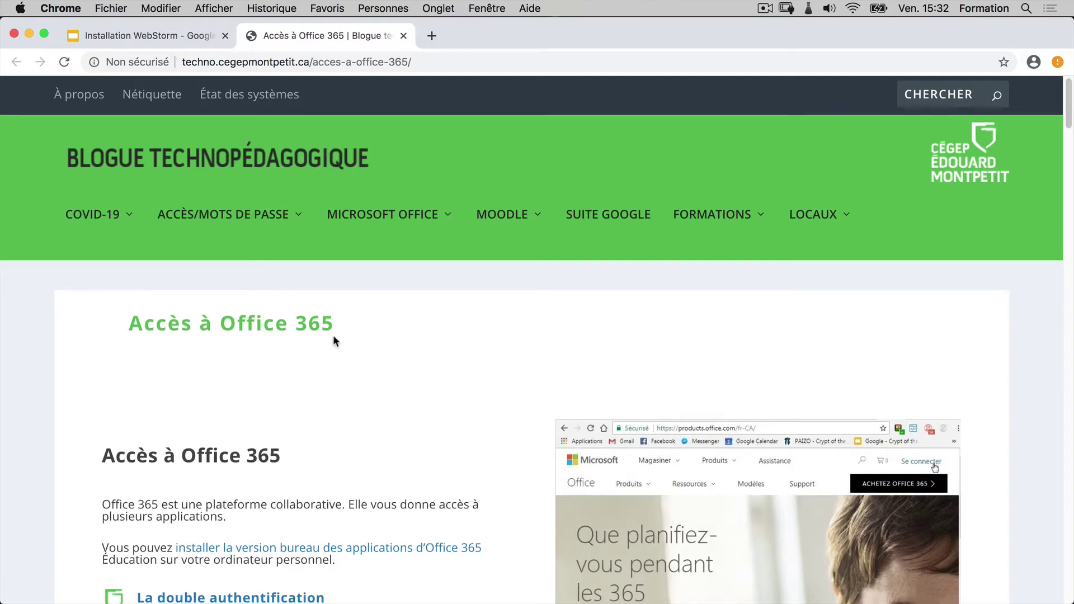
scroll(337, 344, down, 1)
scroll(340, 342, down, 5)
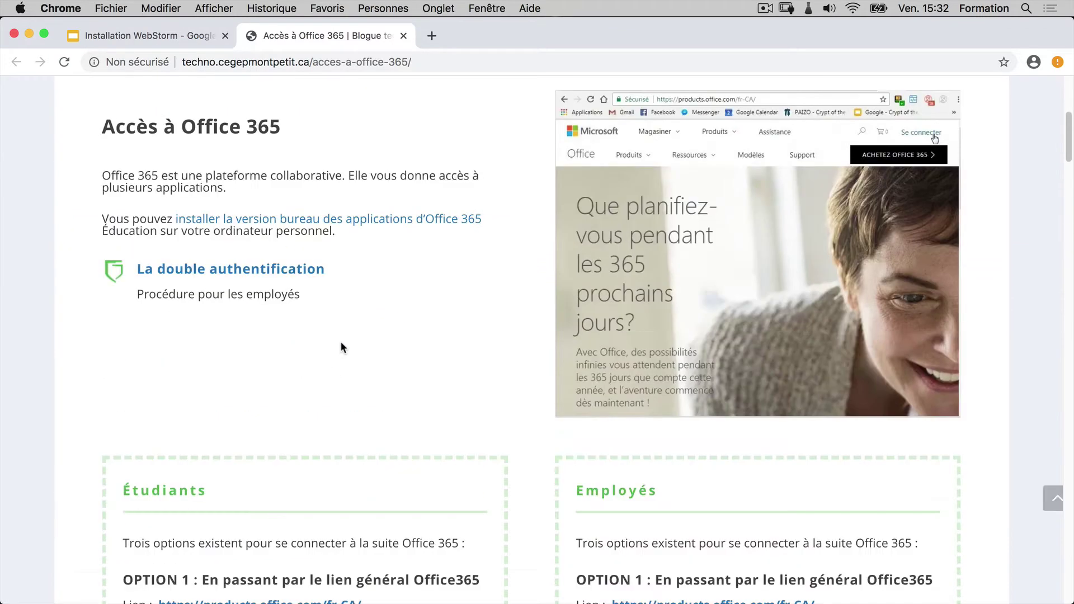
scroll(342, 346, down, 1)
scroll(341, 346, down, 2)
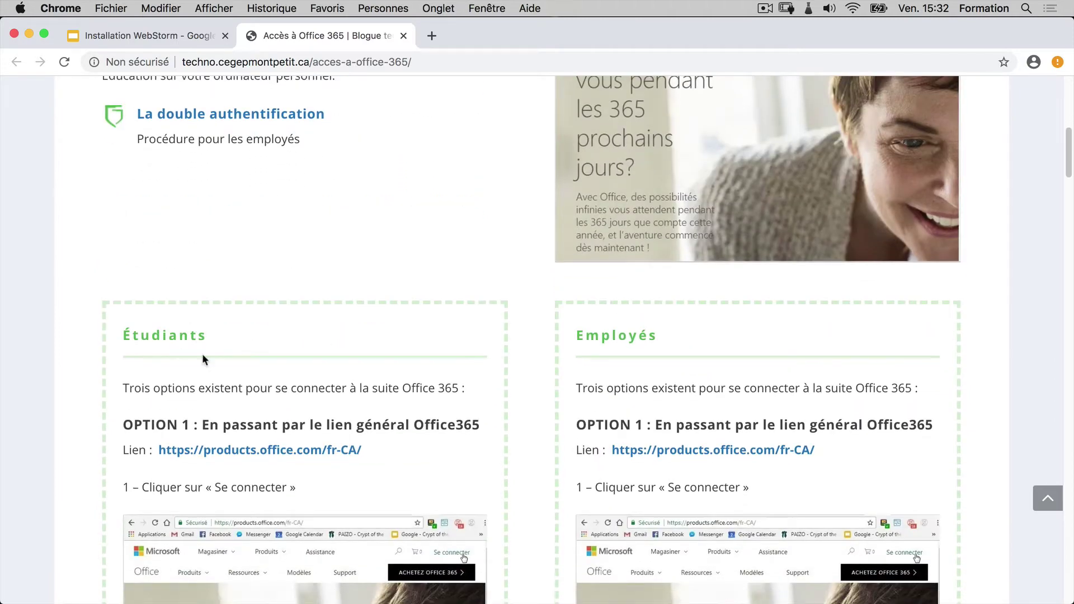
scroll(573, 330, down, 1)
scroll(518, 324, down, 1)
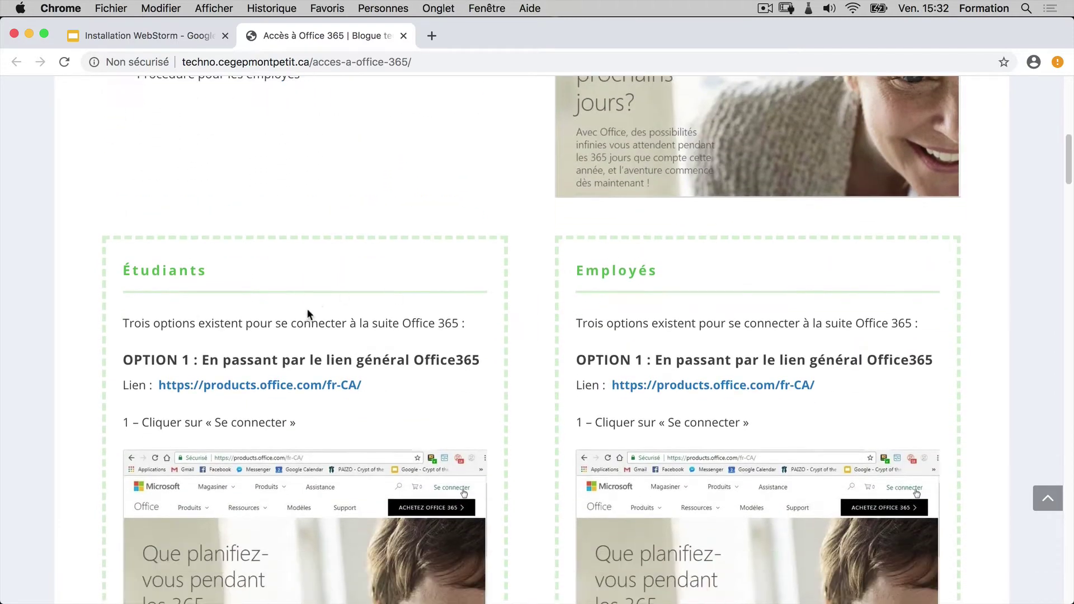
scroll(325, 311, down, 3)
scroll(548, 324, down, 1)
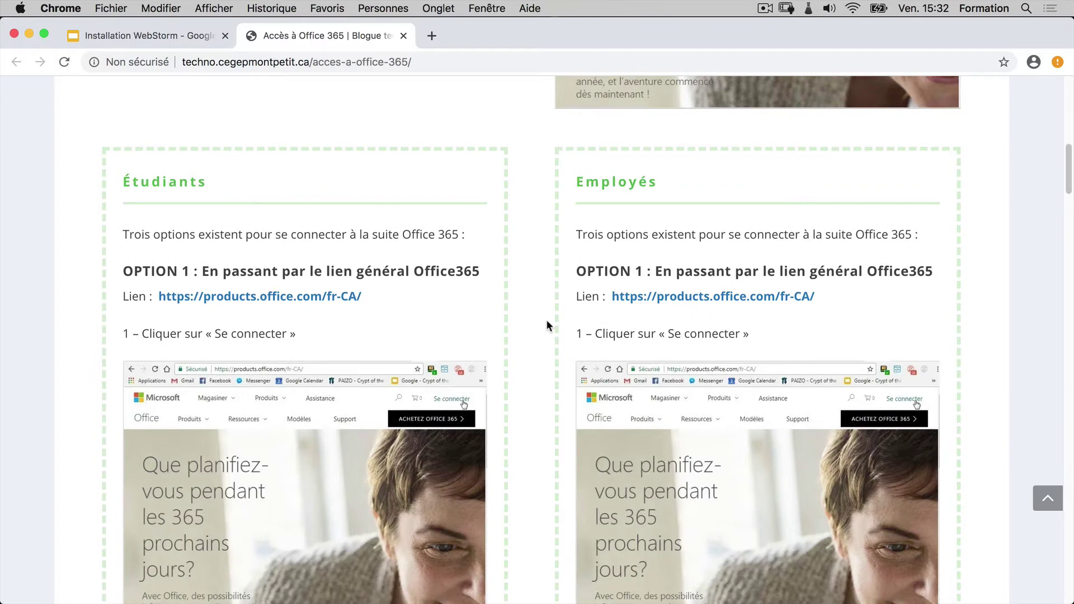
Zoom the blog page to 150% and read down through Option 1's student sign-in steps.
key(super+plus)
key(super+plus)
key(super+plus)
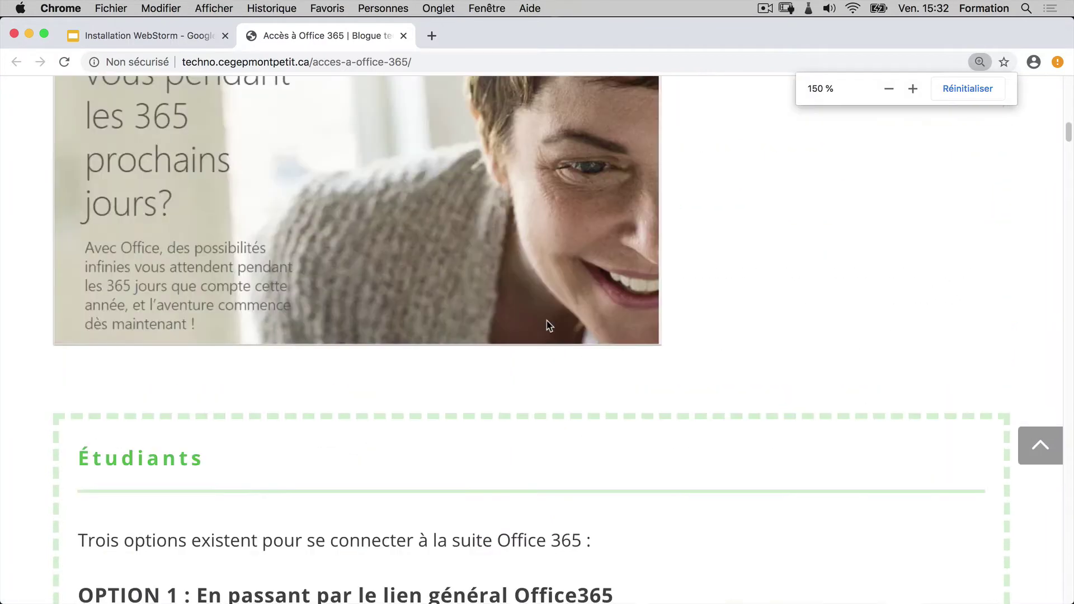
scroll(564, 327, down, 5)
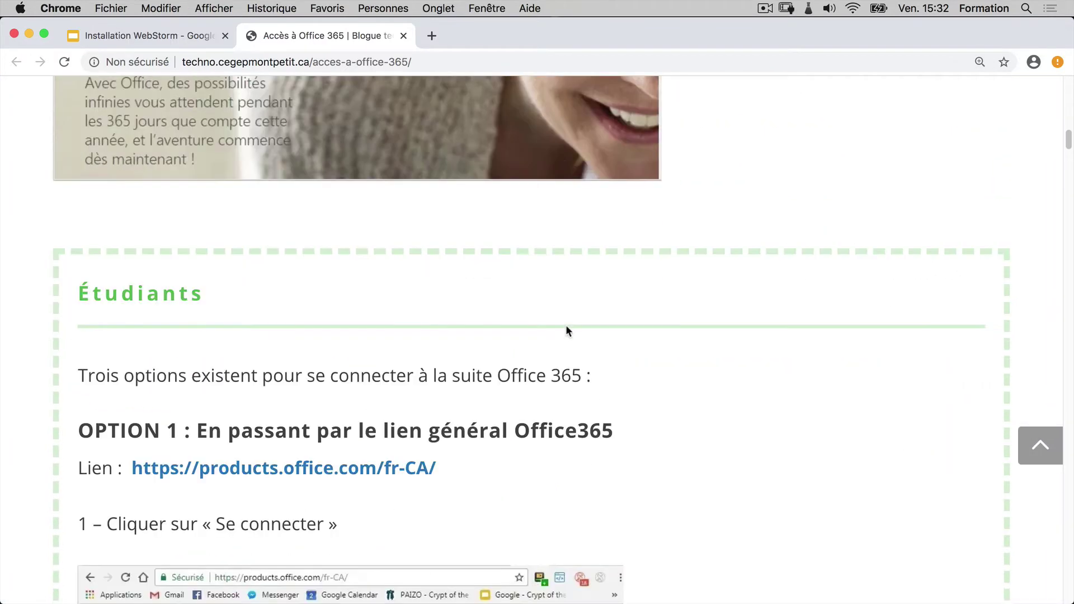
scroll(566, 325, down, 3)
scroll(567, 324, down, 2)
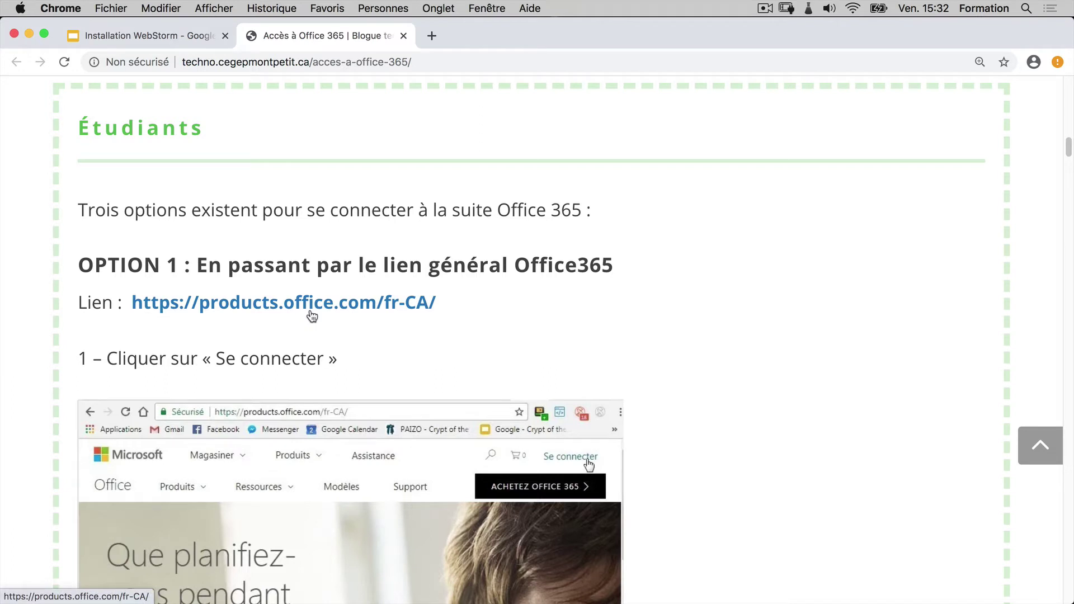
scroll(415, 357, down, 1)
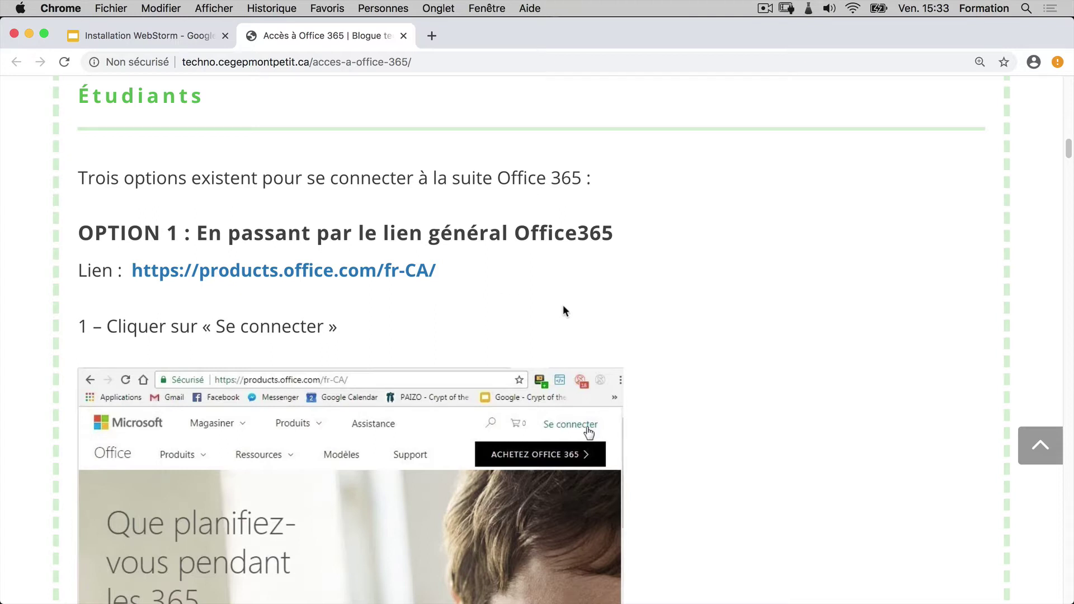
scroll(562, 307, down, 2)
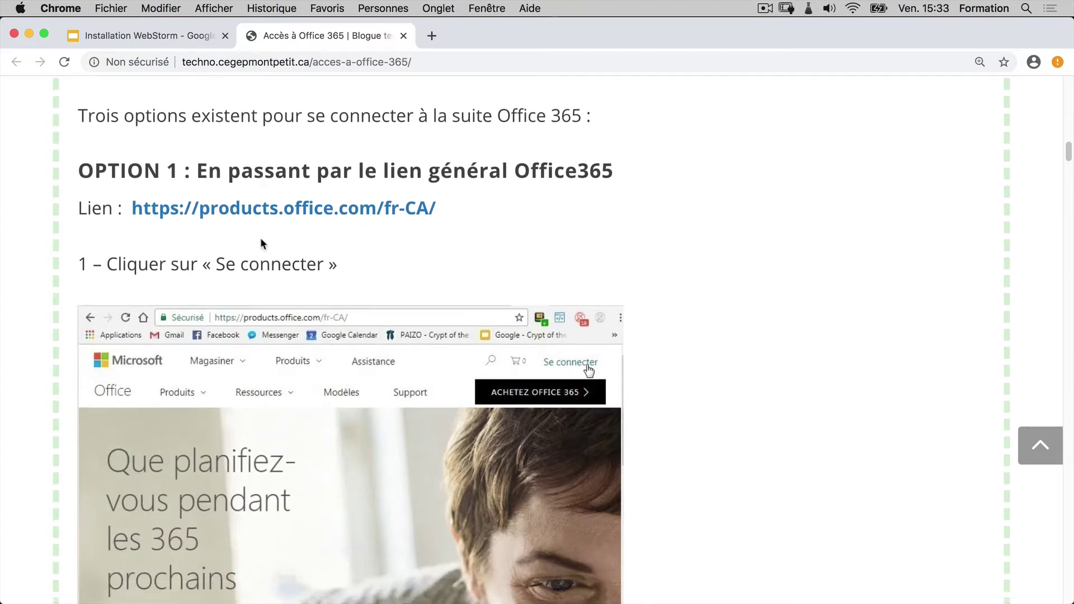
scroll(523, 231, down, 1)
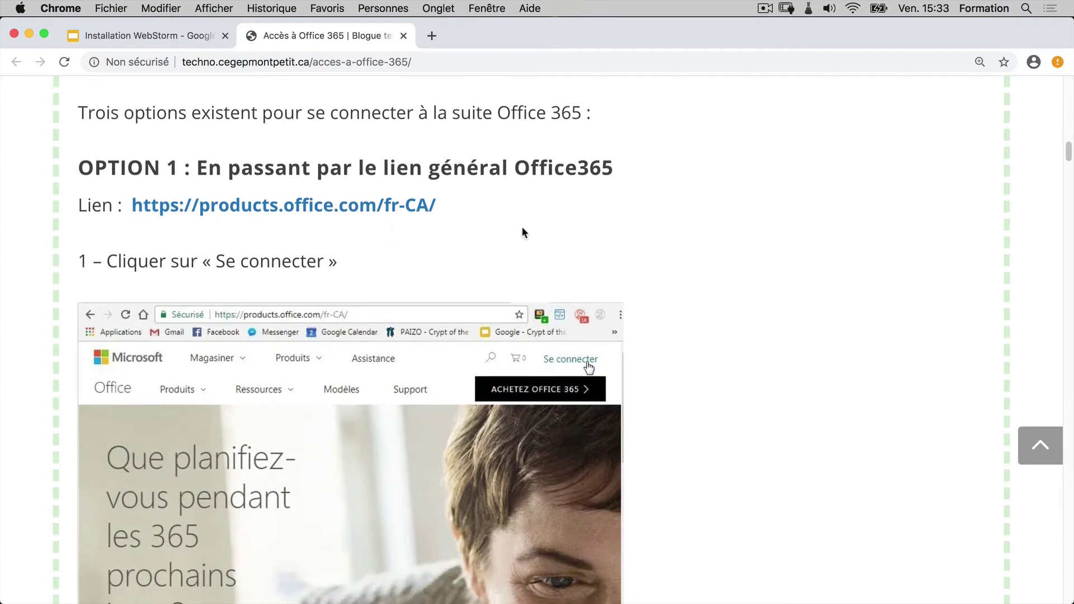
scroll(523, 231, down, 2)
scroll(523, 232, down, 3)
scroll(523, 231, down, 2)
scroll(524, 231, down, 5)
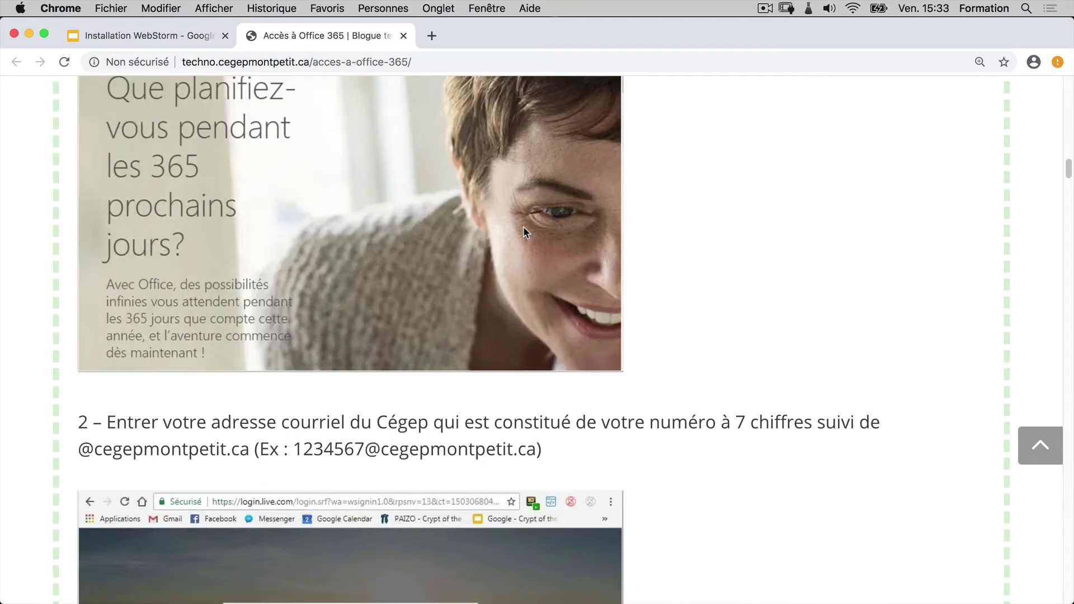
scroll(523, 227, down, 3)
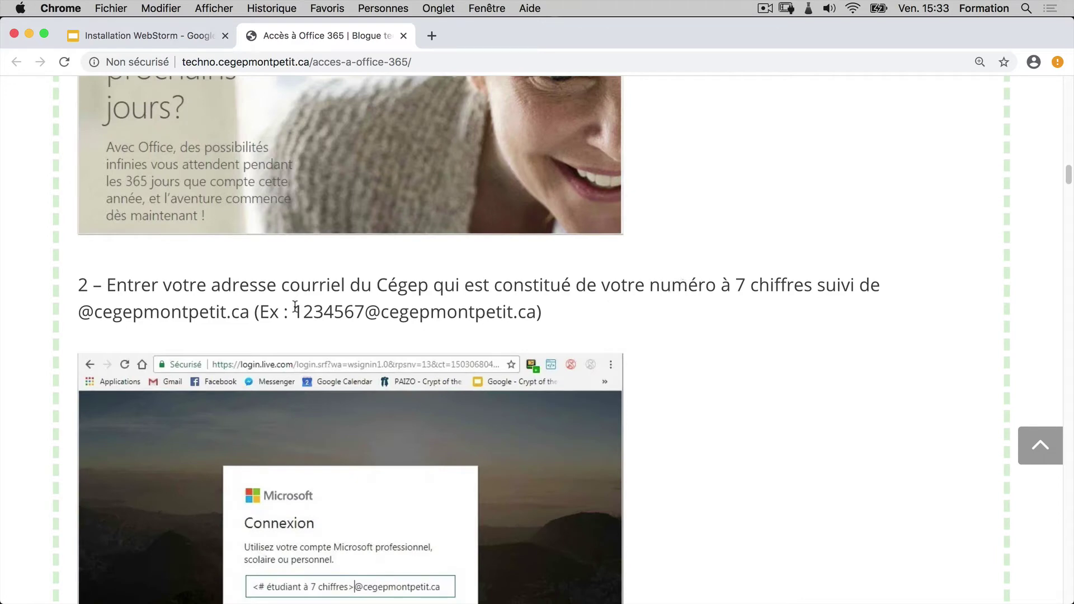
drag(295, 307, 533, 309)
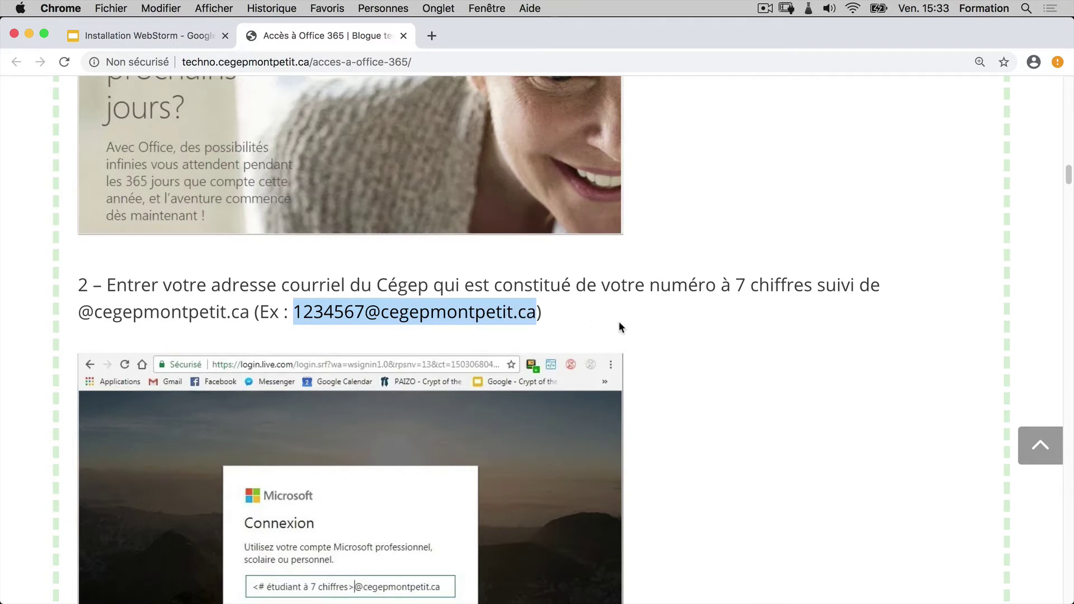
scroll(620, 326, down, 1)
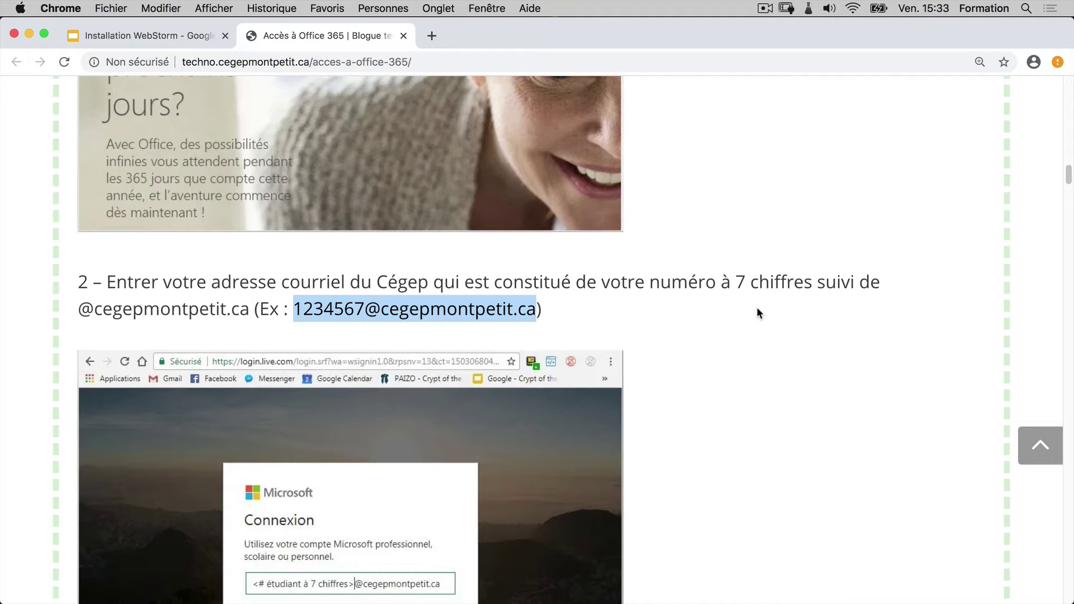
click(401, 314)
drag(366, 309, 535, 312)
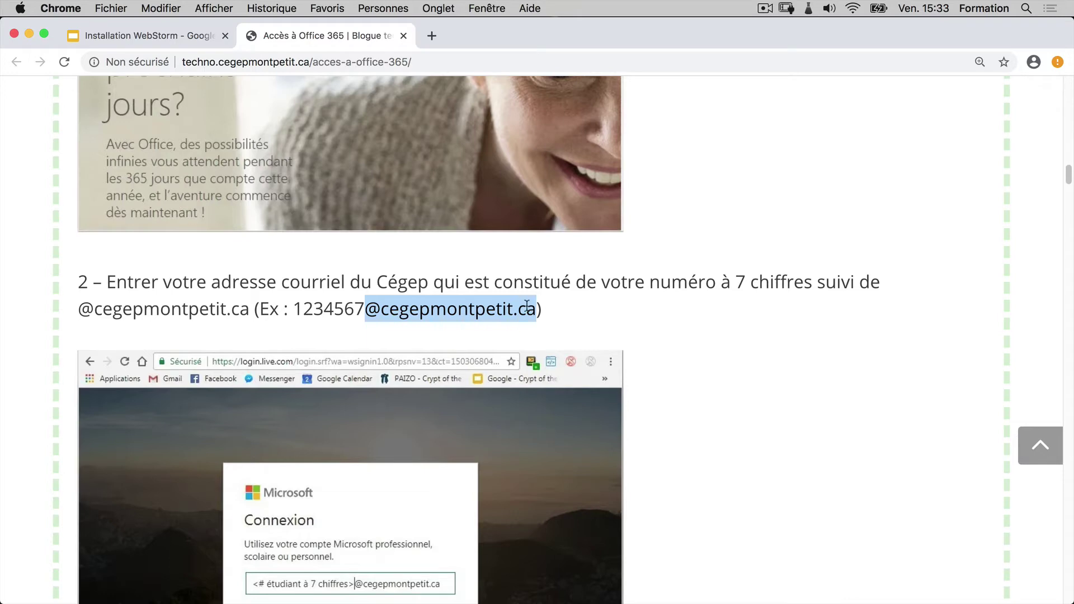
click(548, 306)
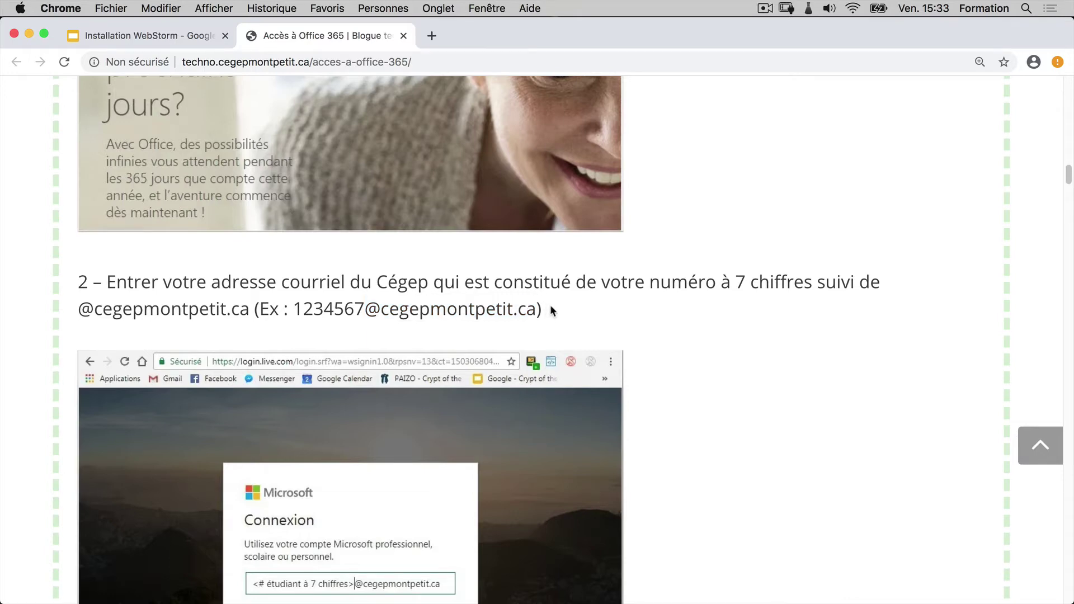
scroll(509, 268, up, 5)
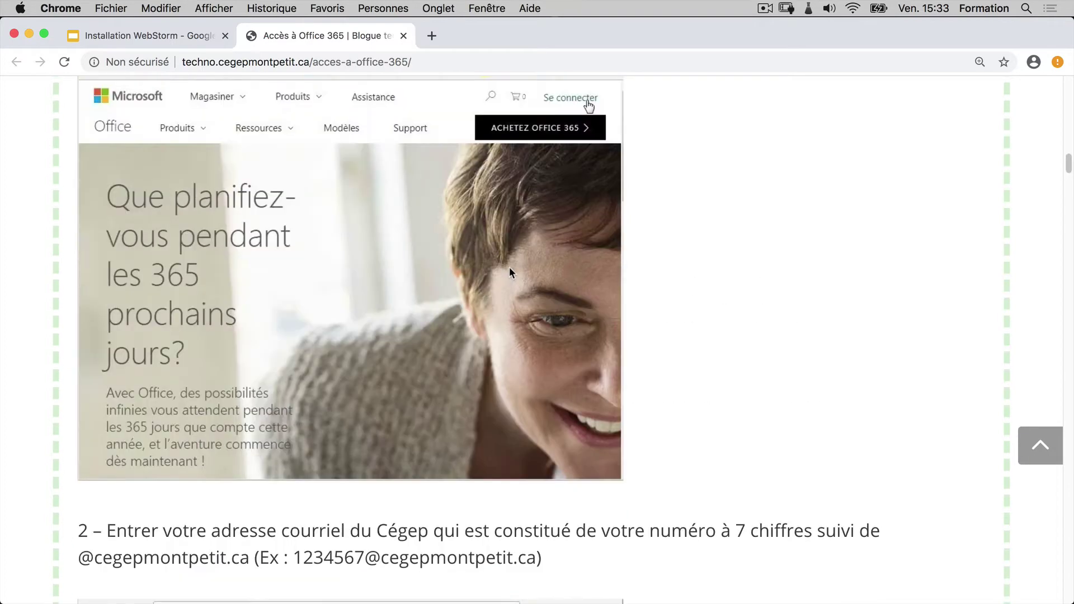
scroll(509, 268, up, 3)
scroll(241, 124, up, 1)
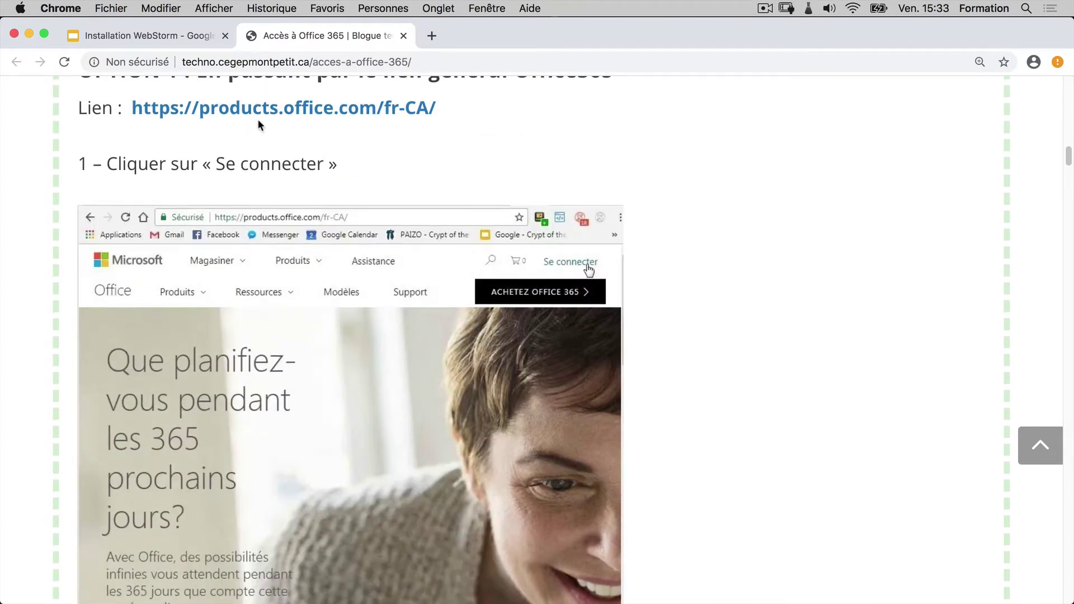
scroll(258, 124, up, 1)
Open the Office 365 products page and start signing in with the student's college e-mail.
click(261, 141)
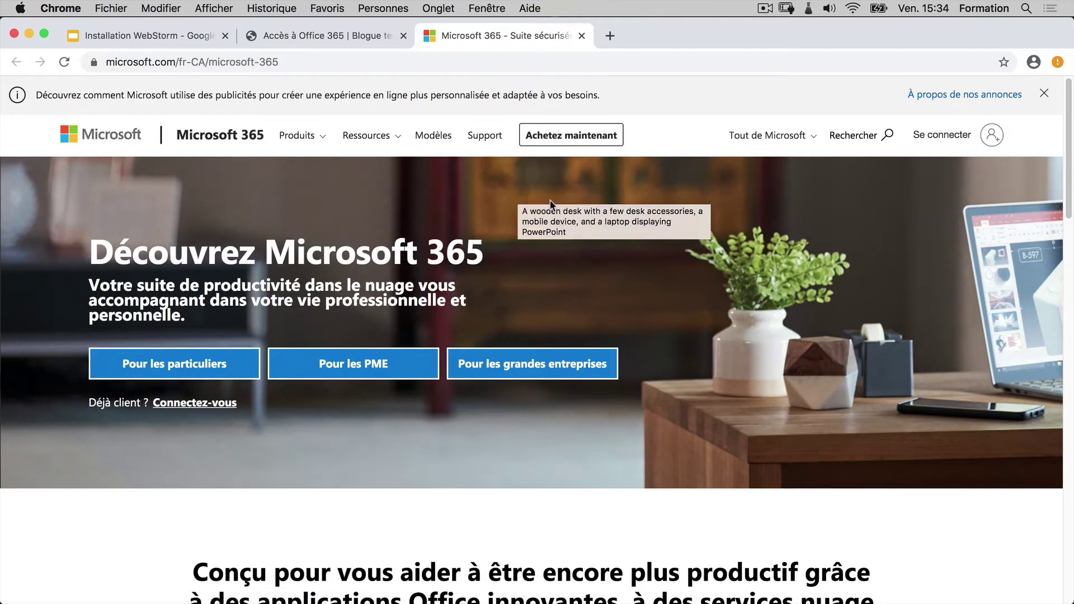
click(950, 144)
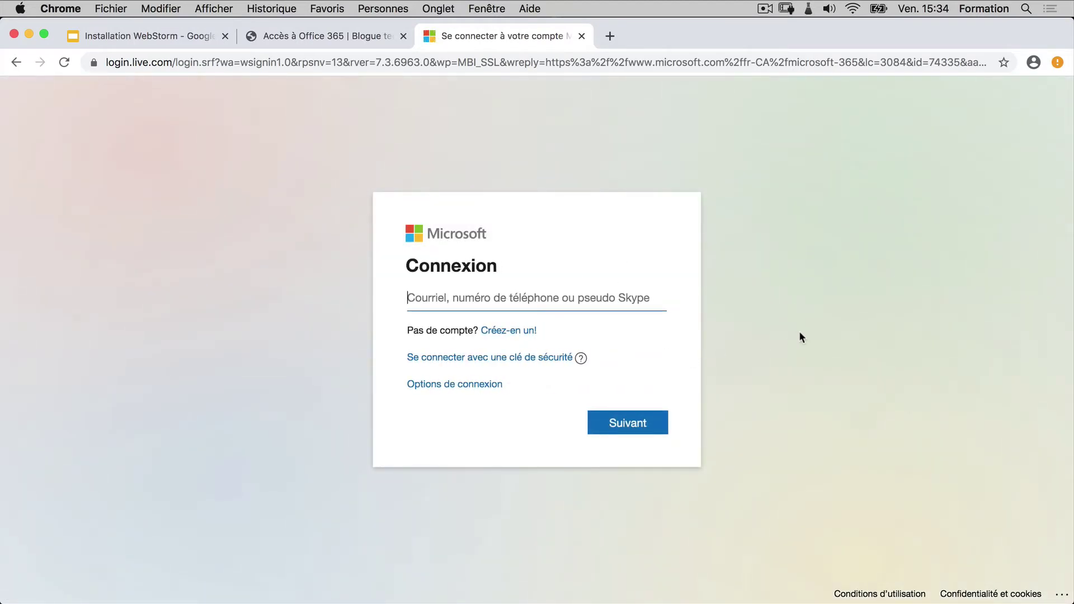
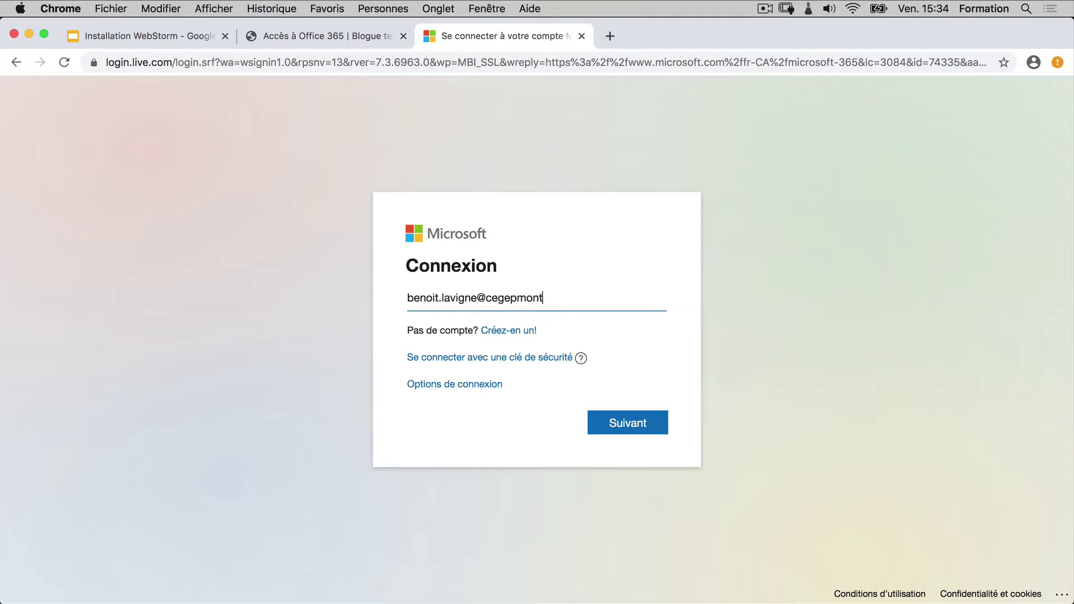
click(644, 431)
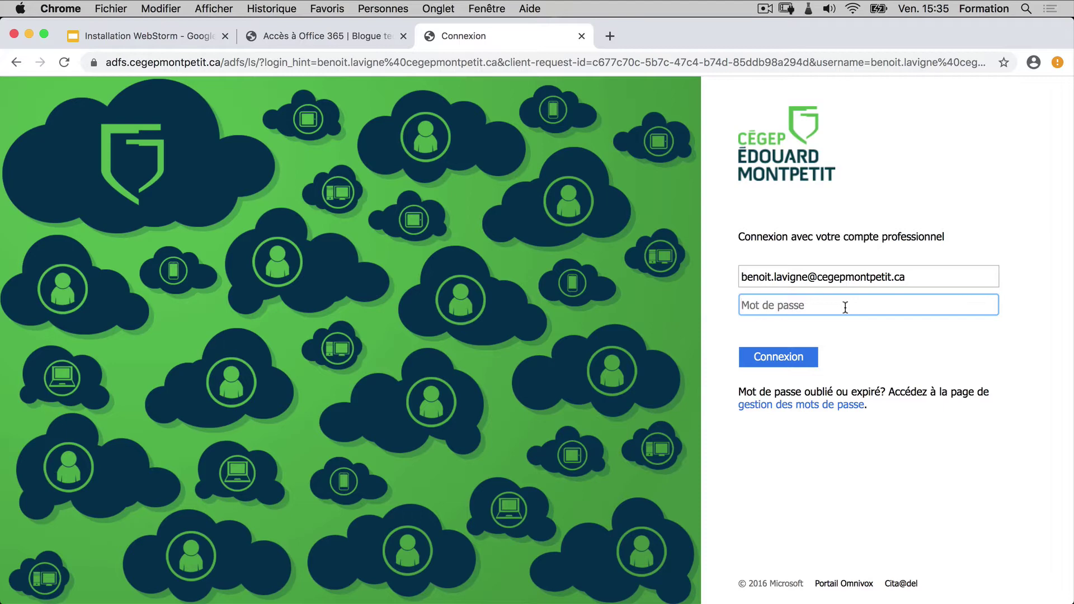
Enter the college account password and stay signed in, ticking 'Ne plus afficher ce message'.
text(****)
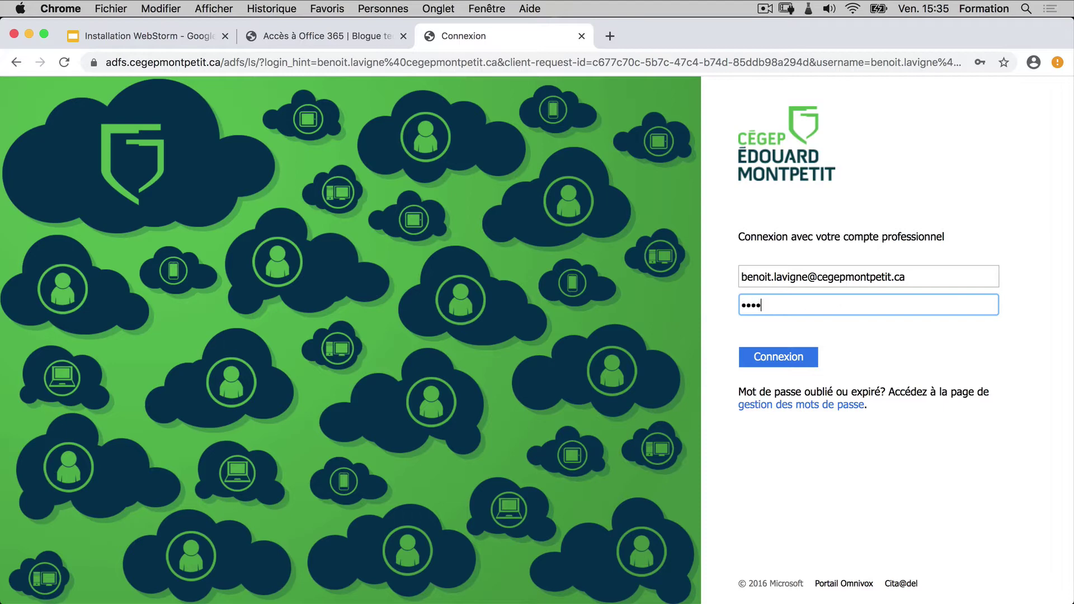
text(*******)
text(*)
click(813, 358)
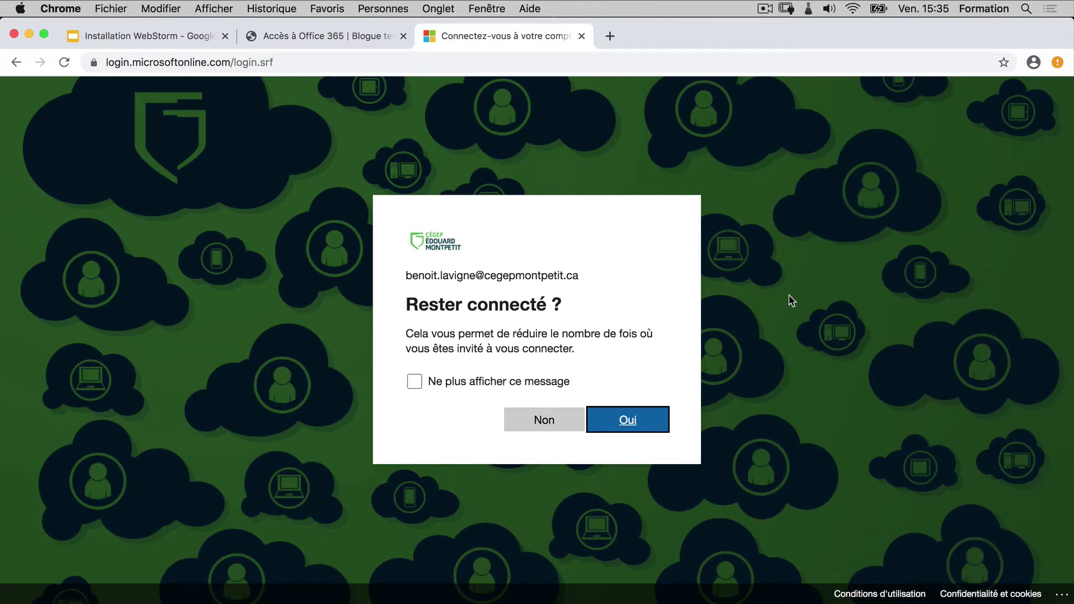
click(531, 383)
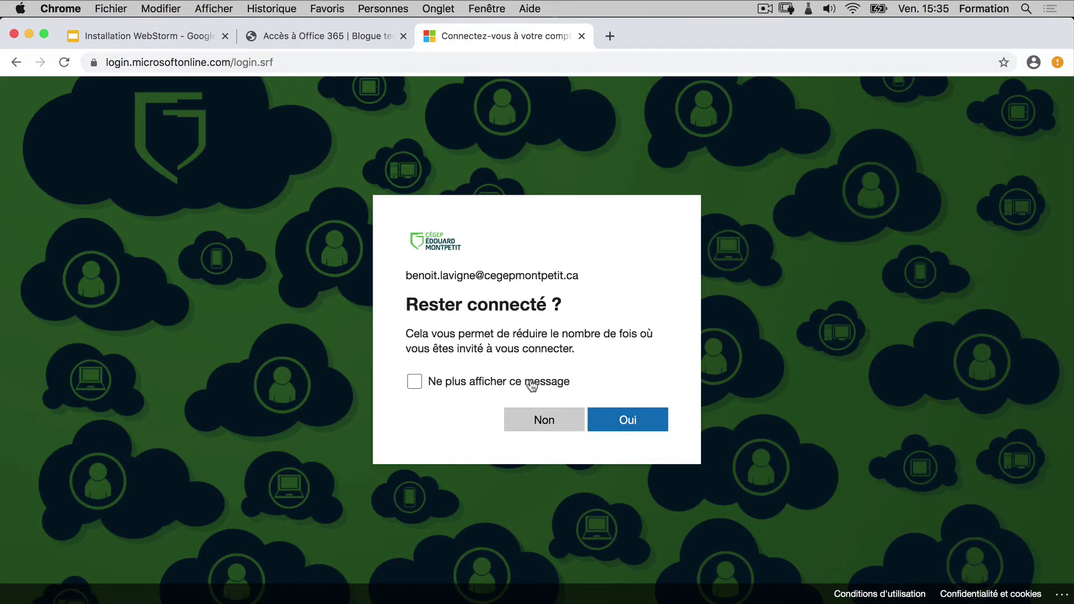
click(530, 383)
click(633, 424)
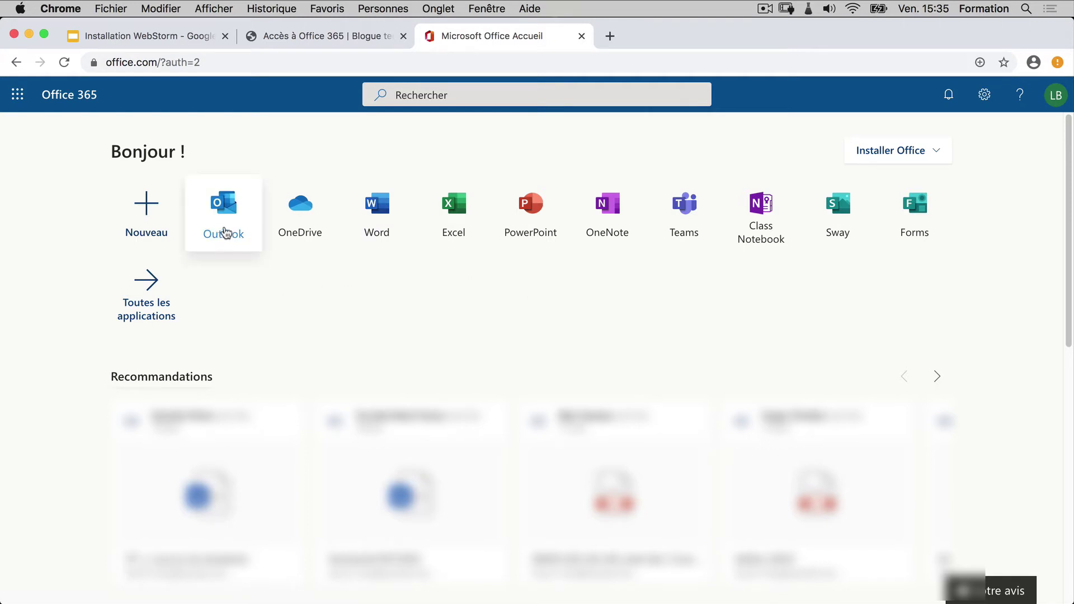
Open the Outlook mailbox from the Office 365 home page.
click(226, 226)
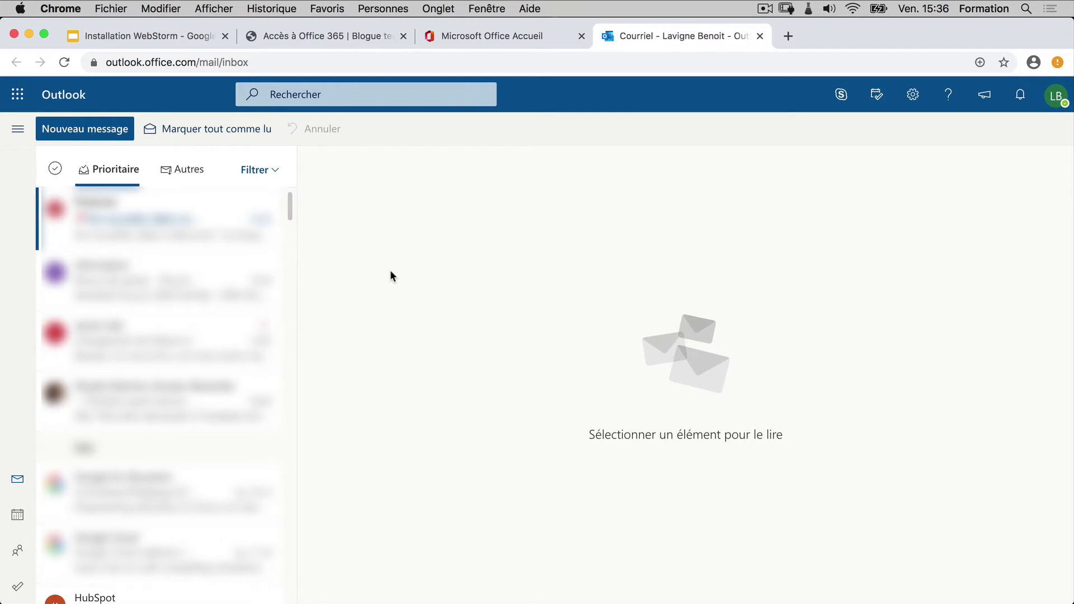
Compose a new message to the pasted student address with subject 'Test de courriel' and body 'Blabla'.
click(91, 134)
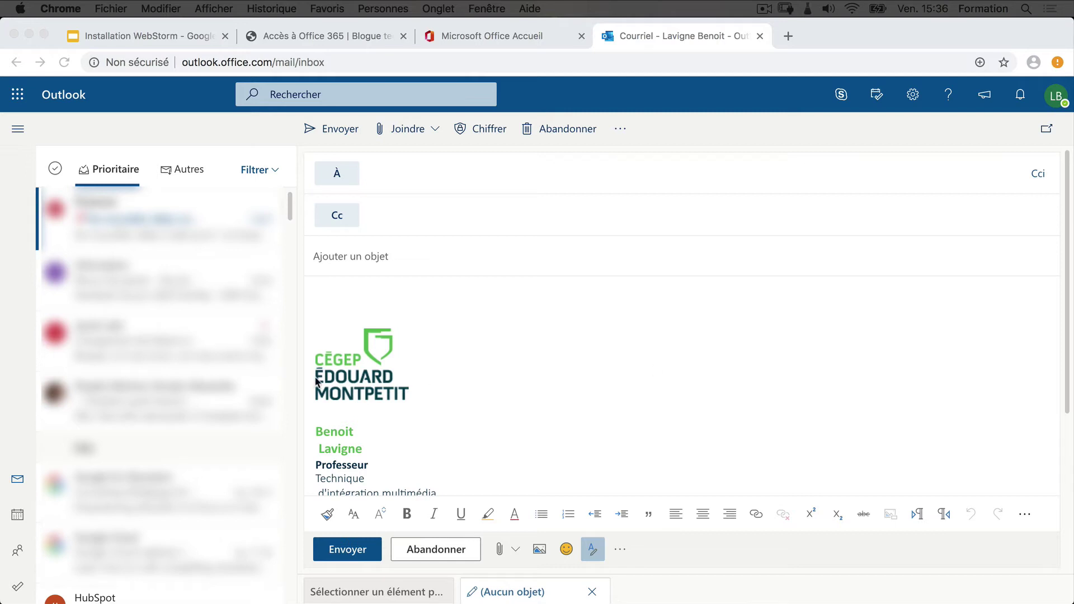
click(403, 180)
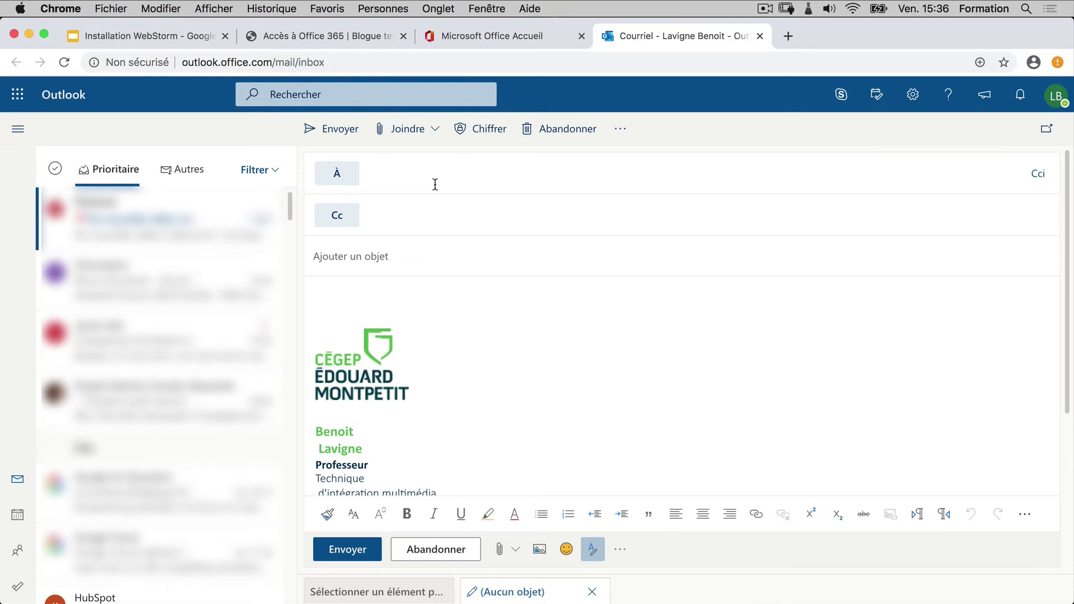
key(super+v)
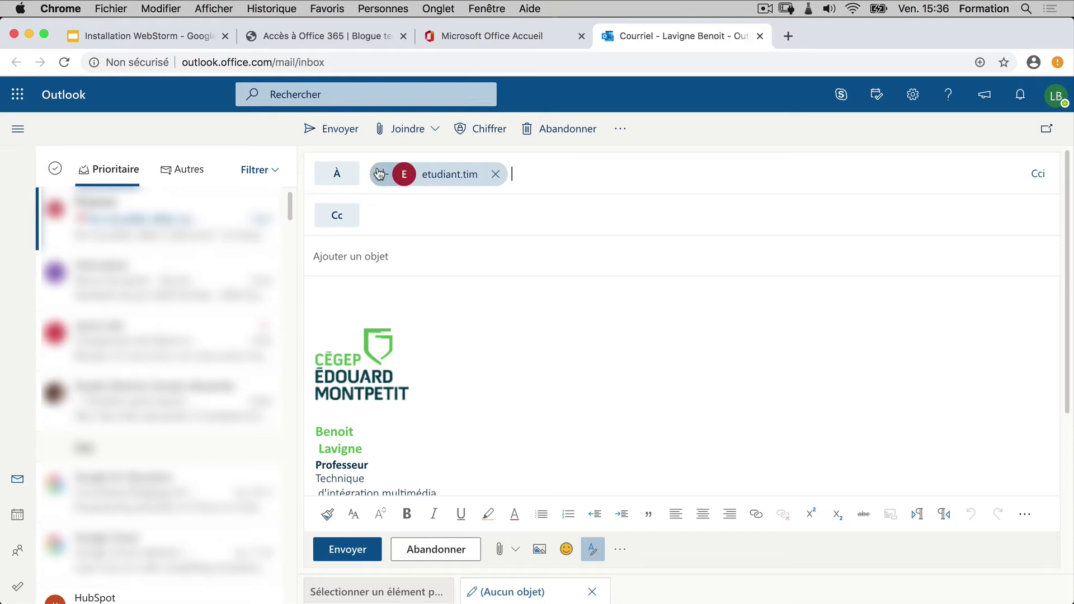
click(381, 174)
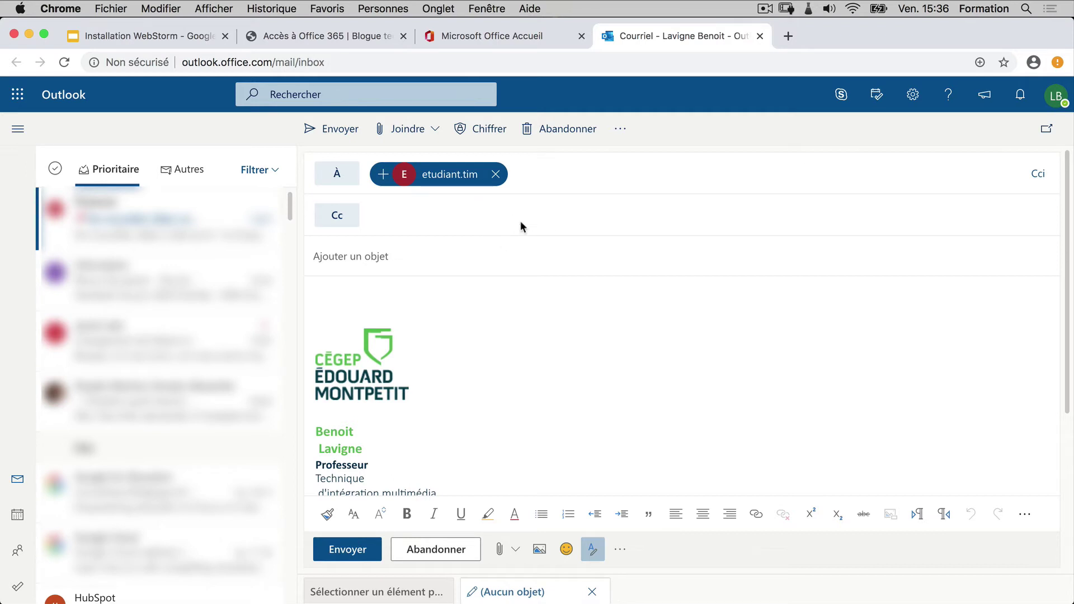
click(414, 256)
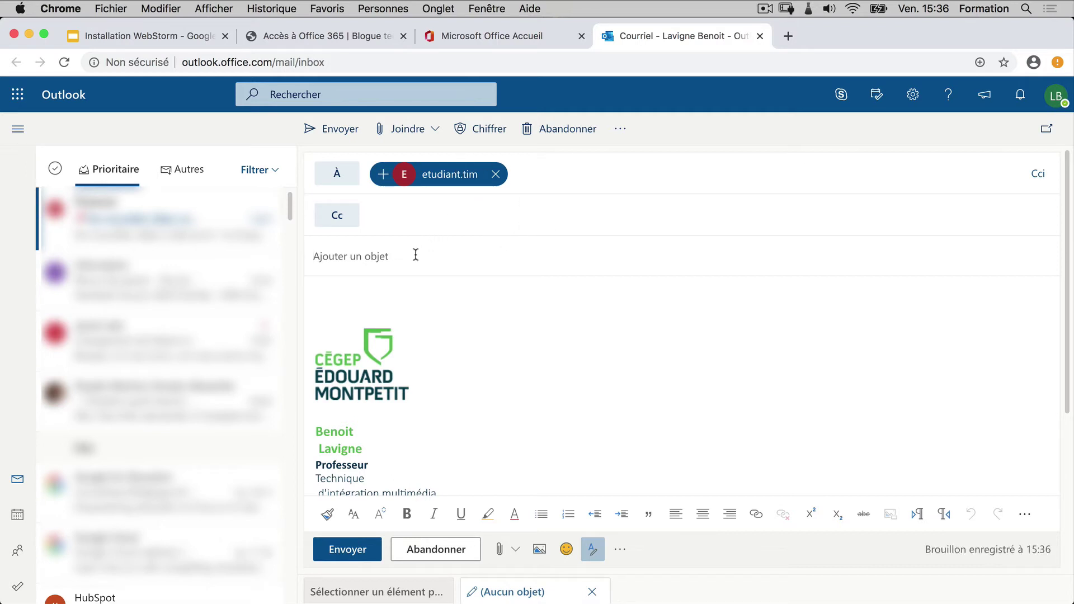
text(Test de courr)
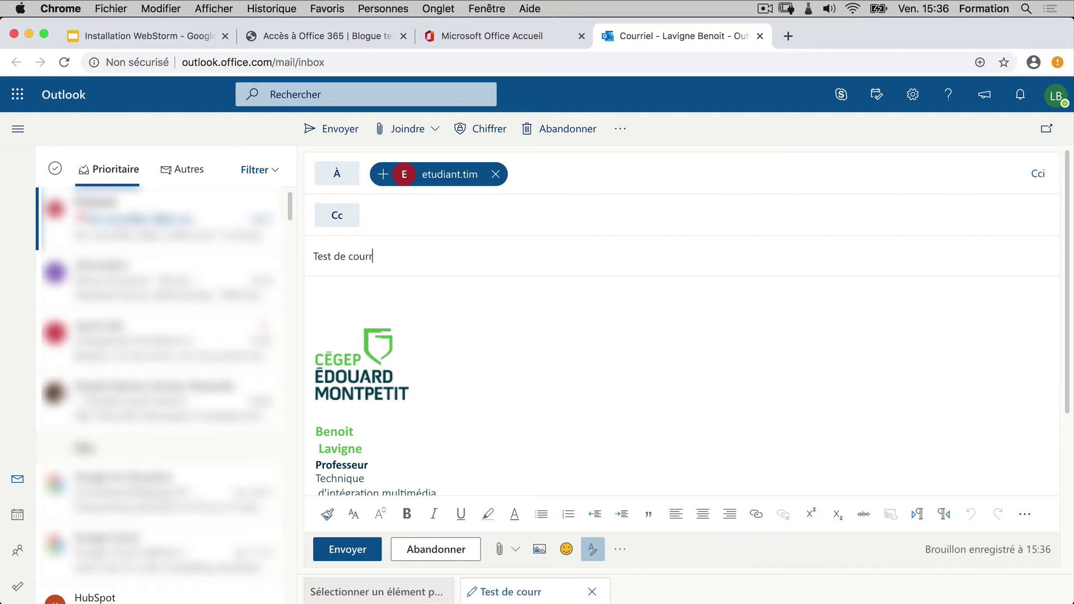
text(iel)
click(405, 305)
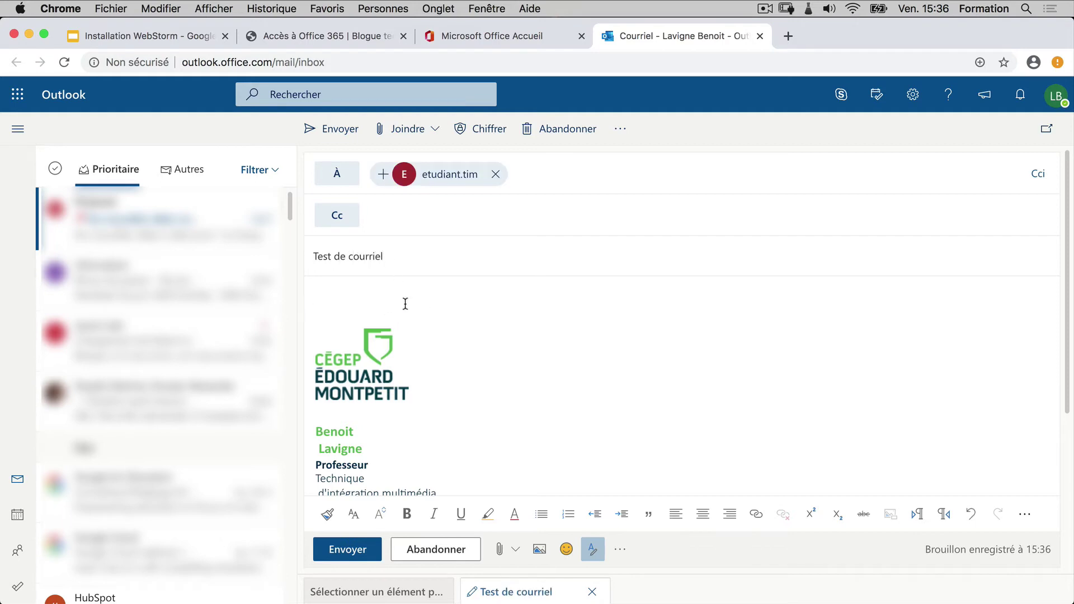
text(Blabla)
Send the test message, open it from the inbox, then view the empty Courrier indésirable folder.
click(348, 550)
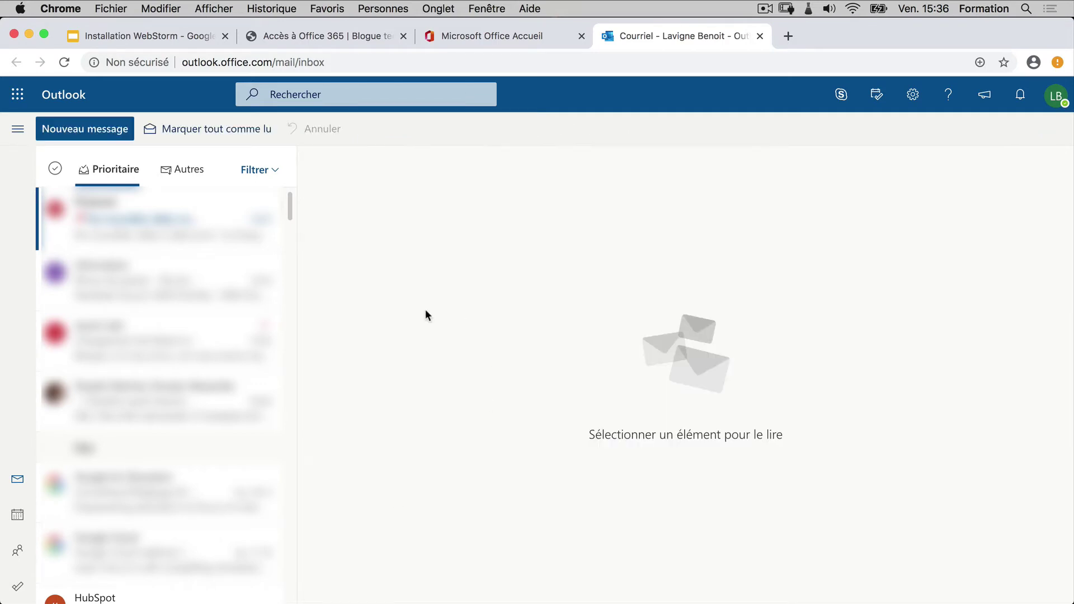
mouse_move(159, 217)
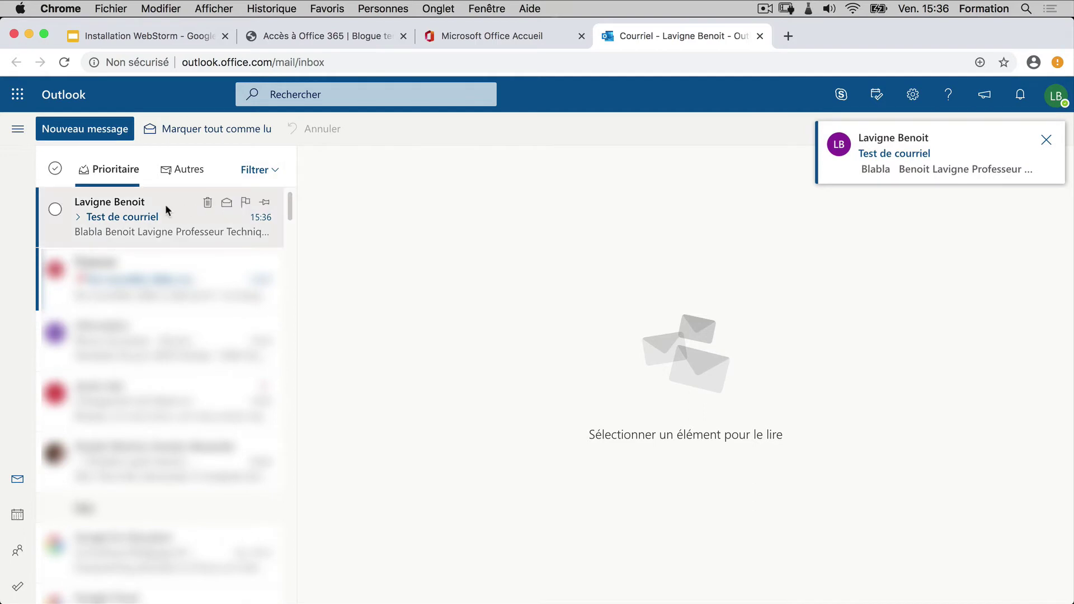
click(165, 210)
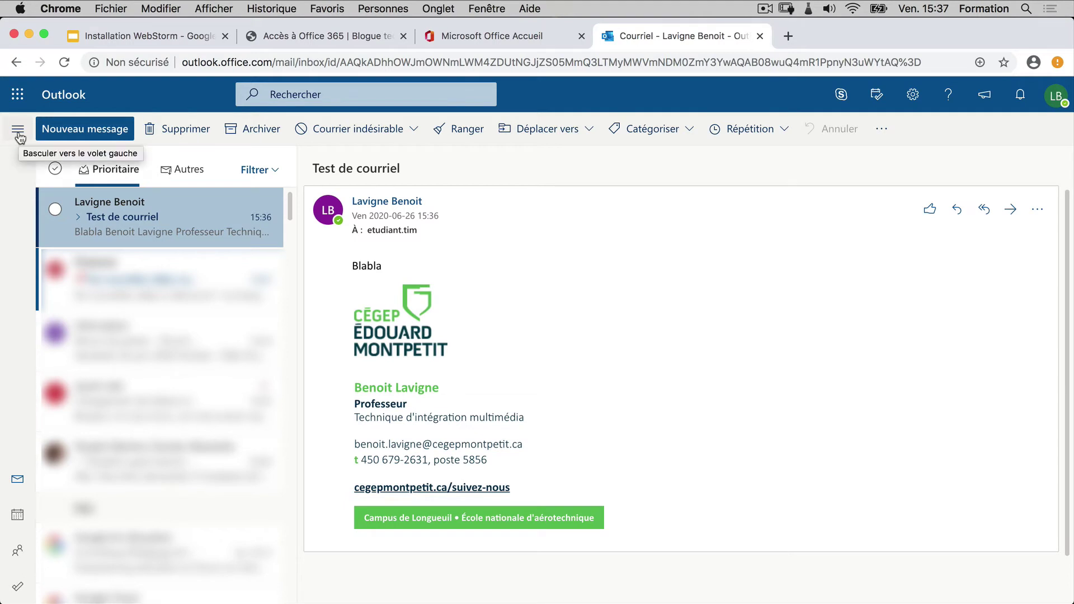
click(19, 133)
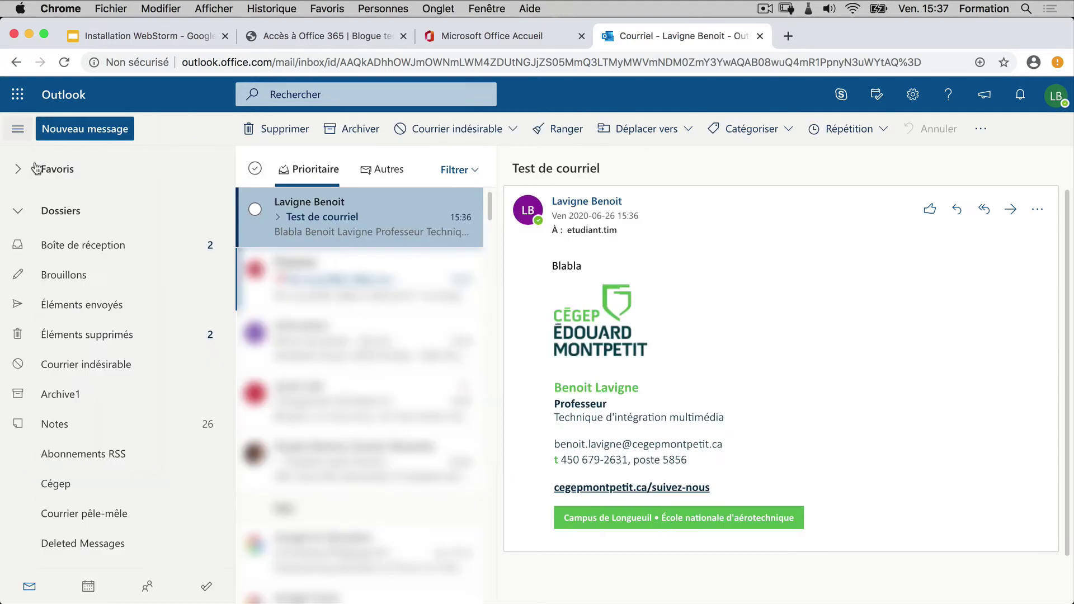
scroll(144, 366, down, 1)
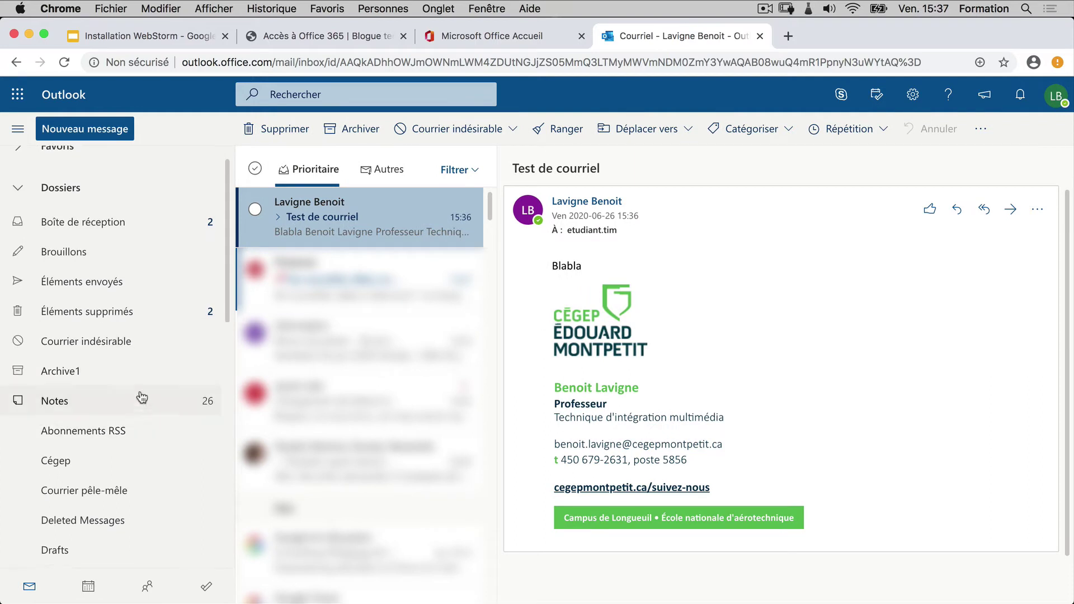
click(120, 348)
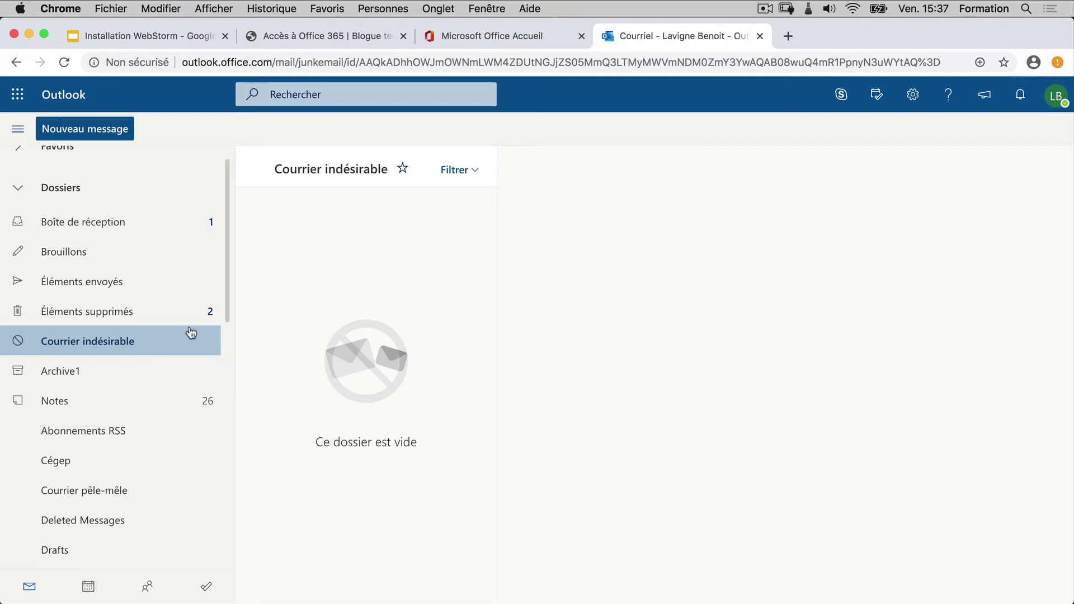
scroll(116, 340, up, 1)
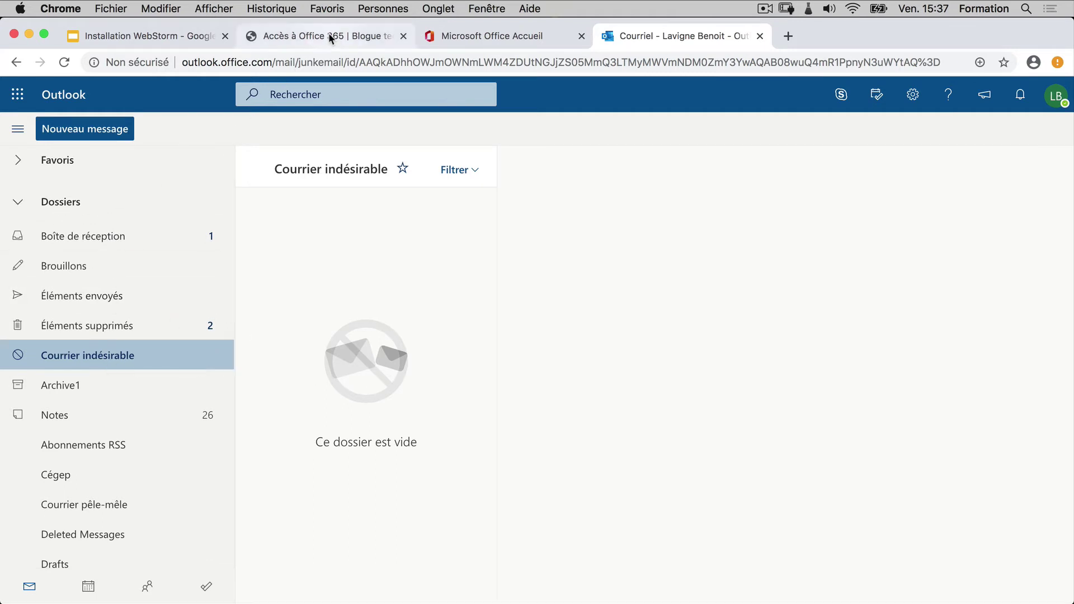
Return to the 'Installation WebStorm' presentation and advance to slide 3, Création d'un compte JetBrains.
click(136, 33)
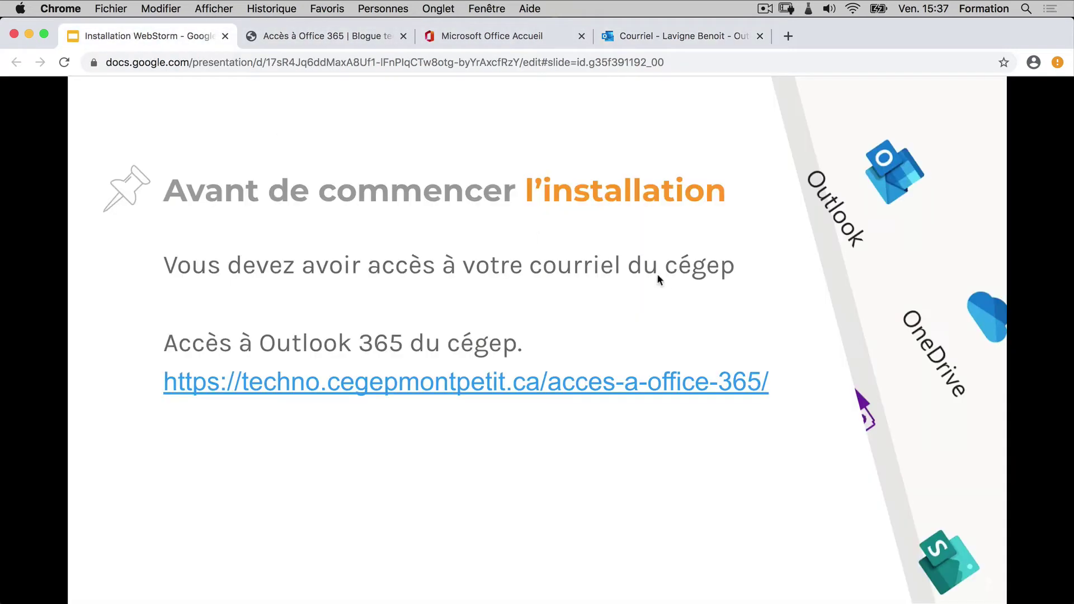
click(451, 413)
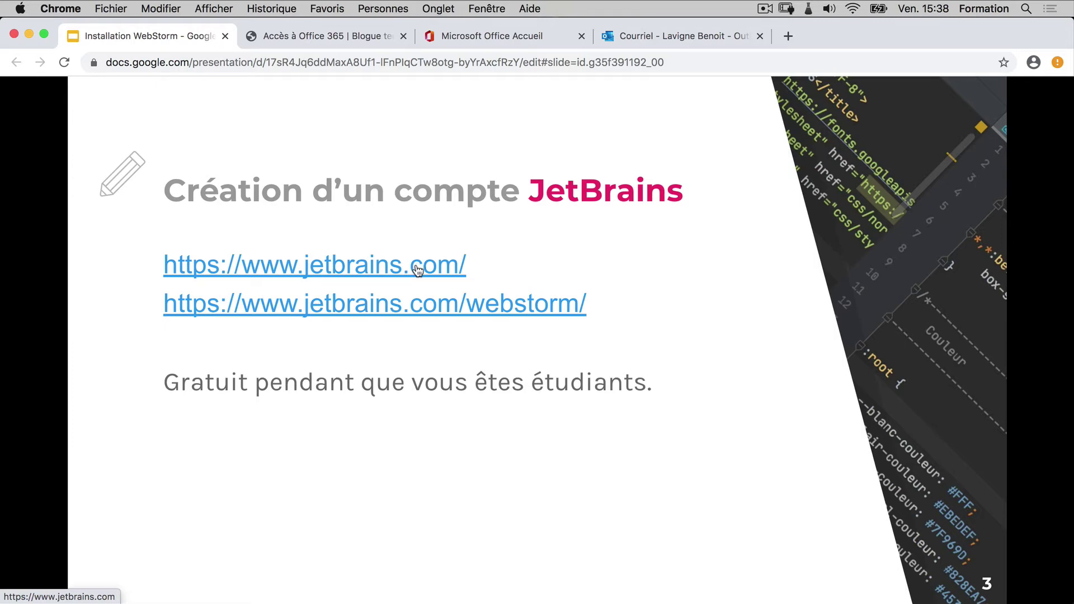
click(346, 268)
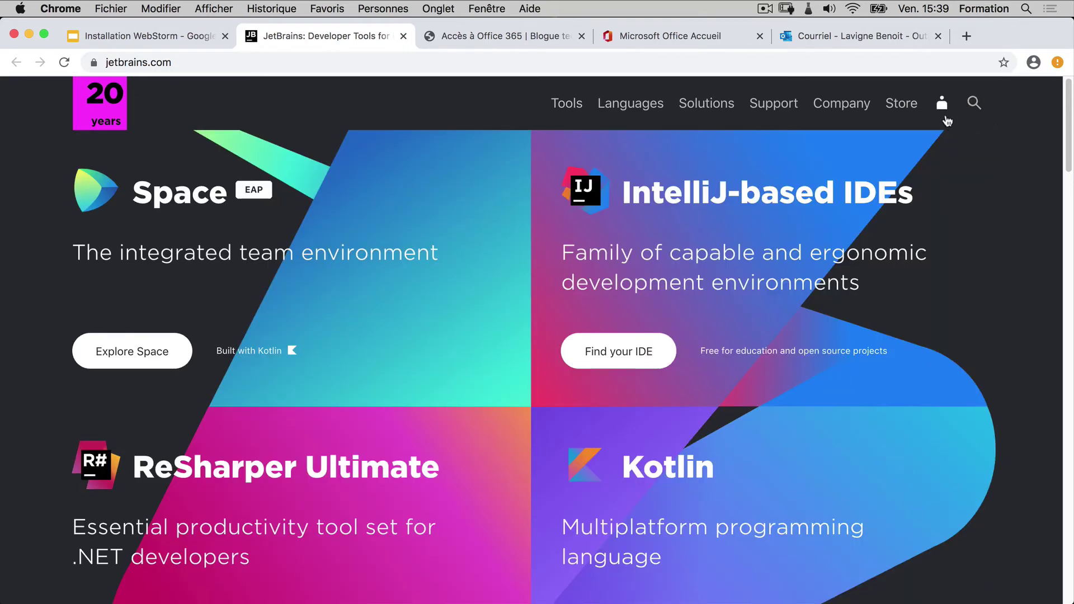
Register a new JetBrains account with the student's college e-mail address.
click(943, 111)
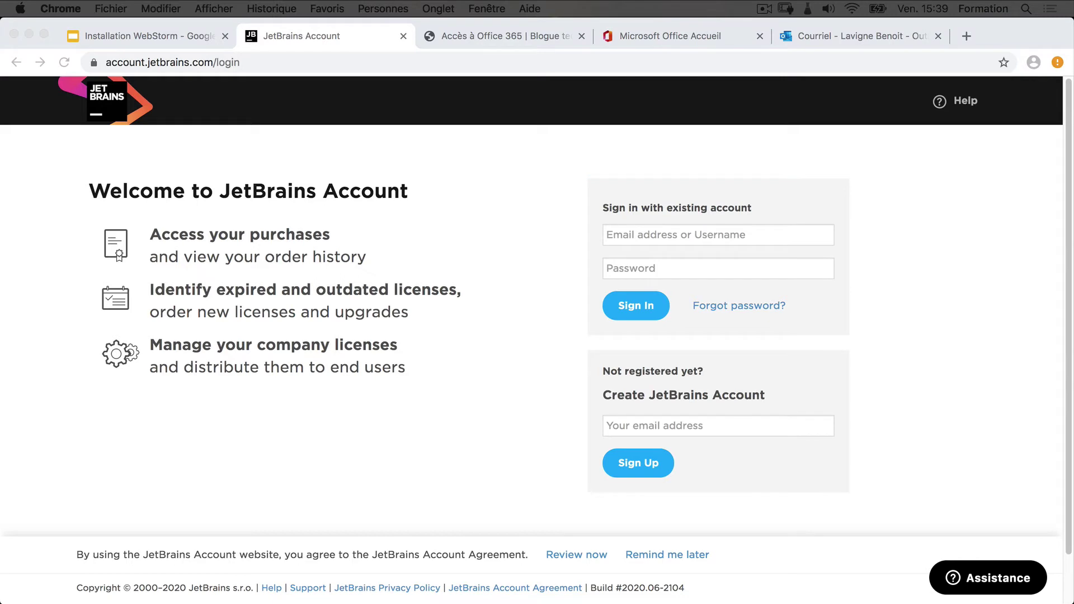
click(704, 427)
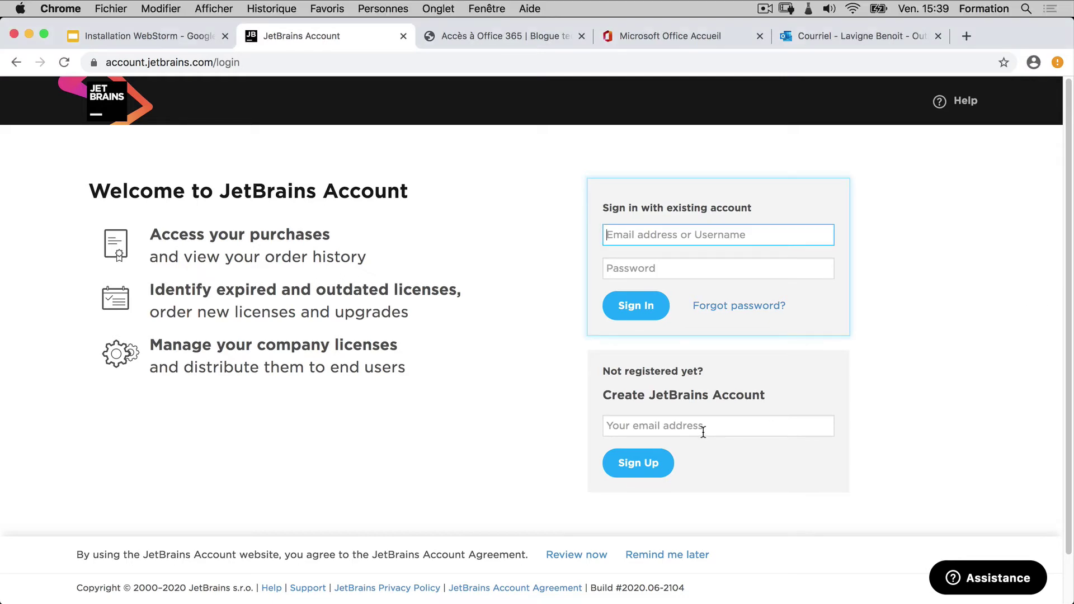
click(704, 427)
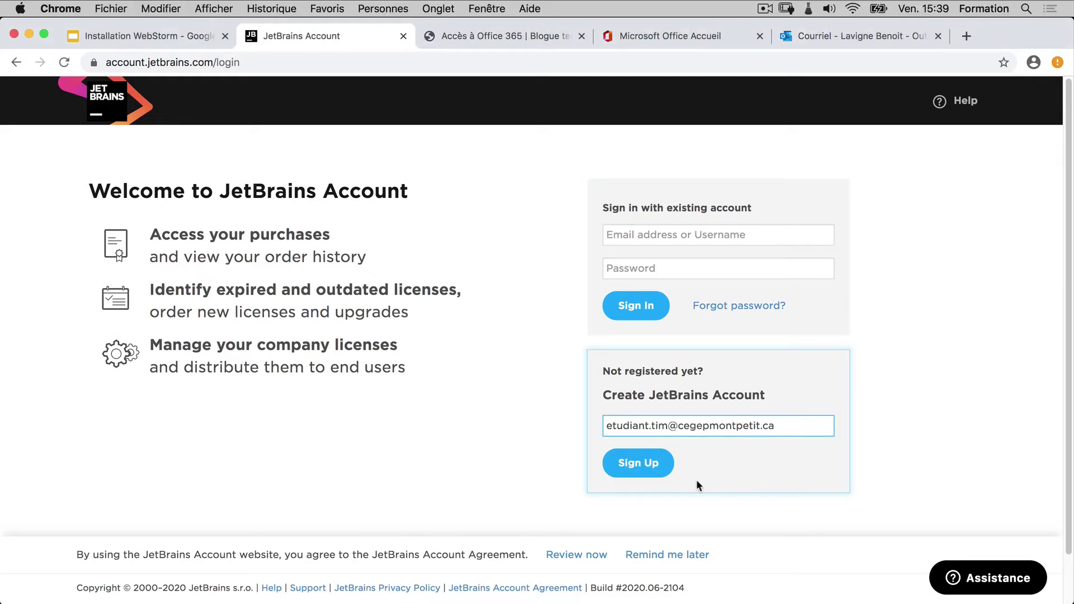
click(650, 428)
key(Right)
key(Right)
key(shift+Right)
drag(649, 419, 604, 425)
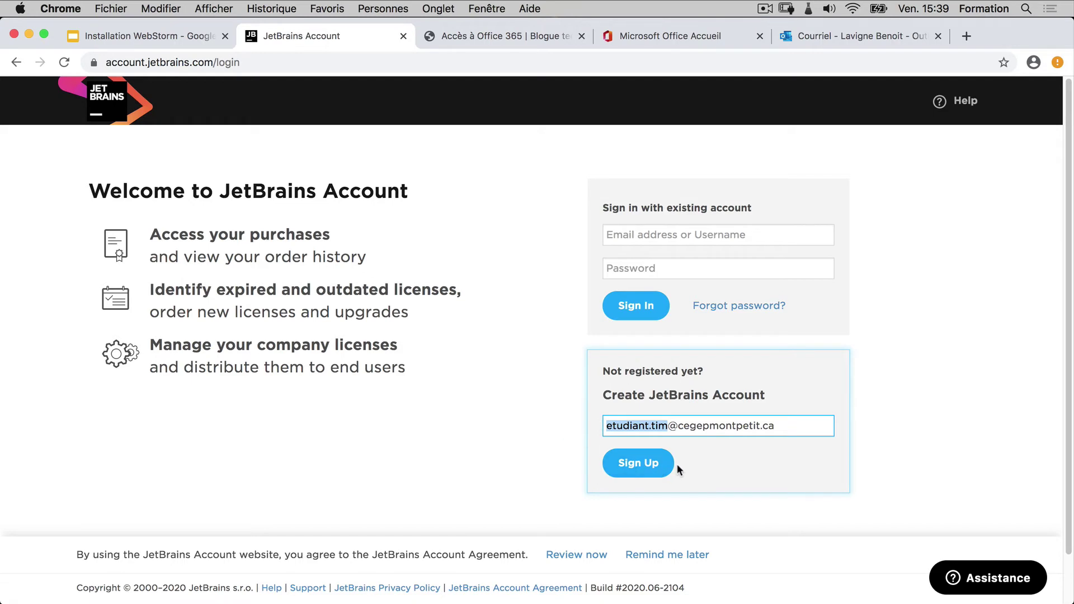
click(651, 468)
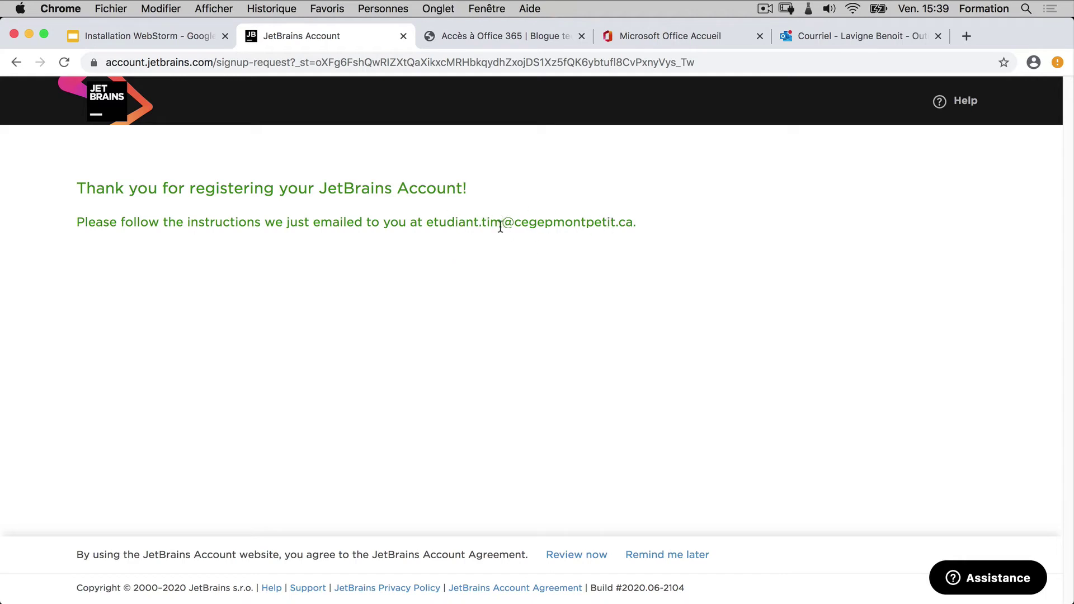
Open the JetBrains Account 'Complete your account registration' email from the Outlook inbox.
click(841, 37)
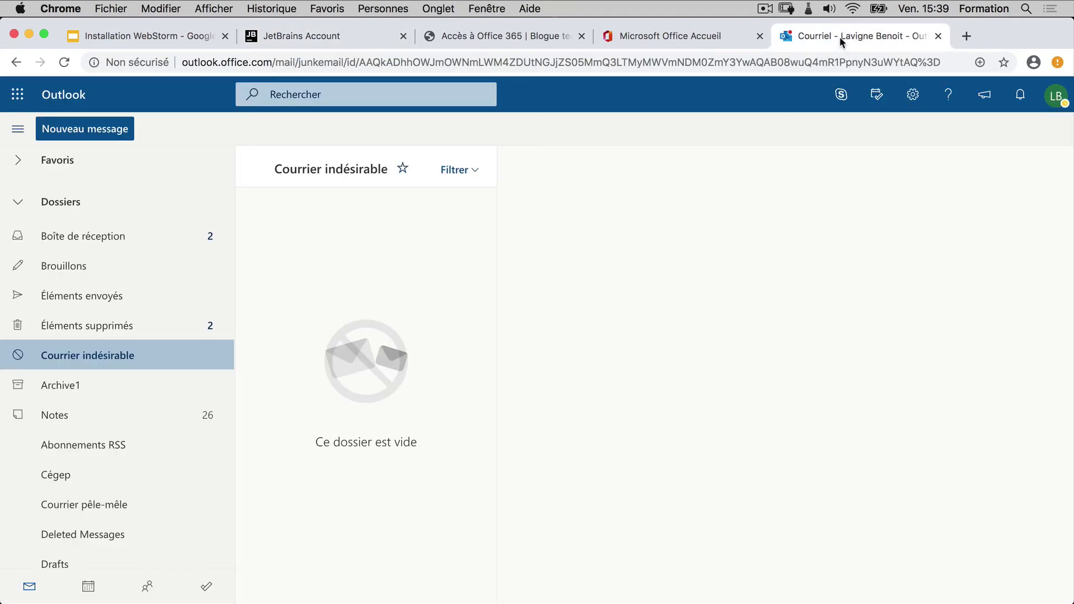
click(91, 237)
mouse_move(361, 216)
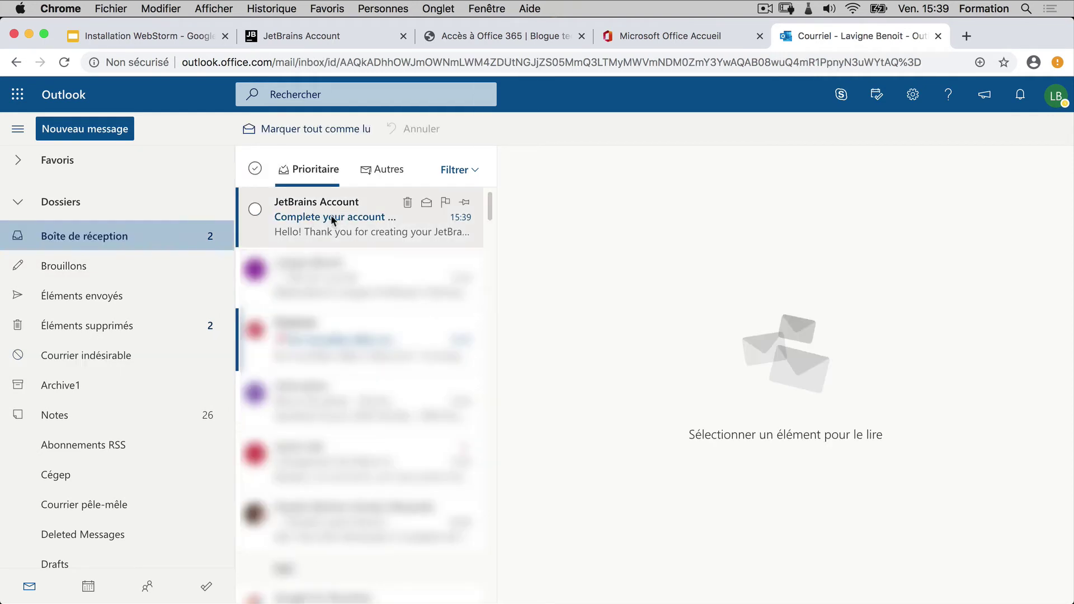
click(326, 199)
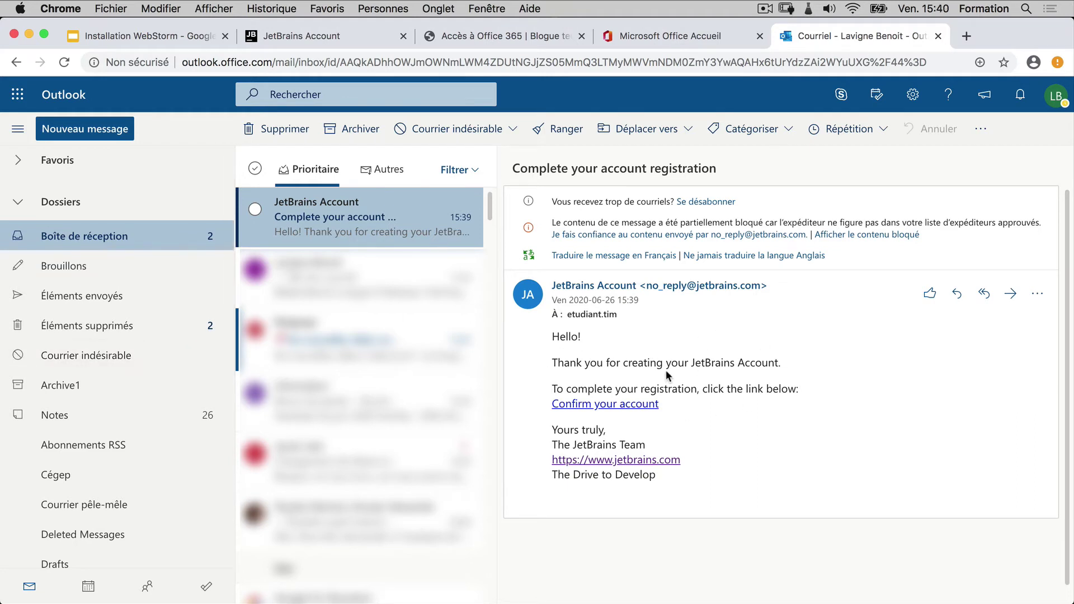
Confirm the account, then enter first name, last name, username, password and repeated password.
click(637, 407)
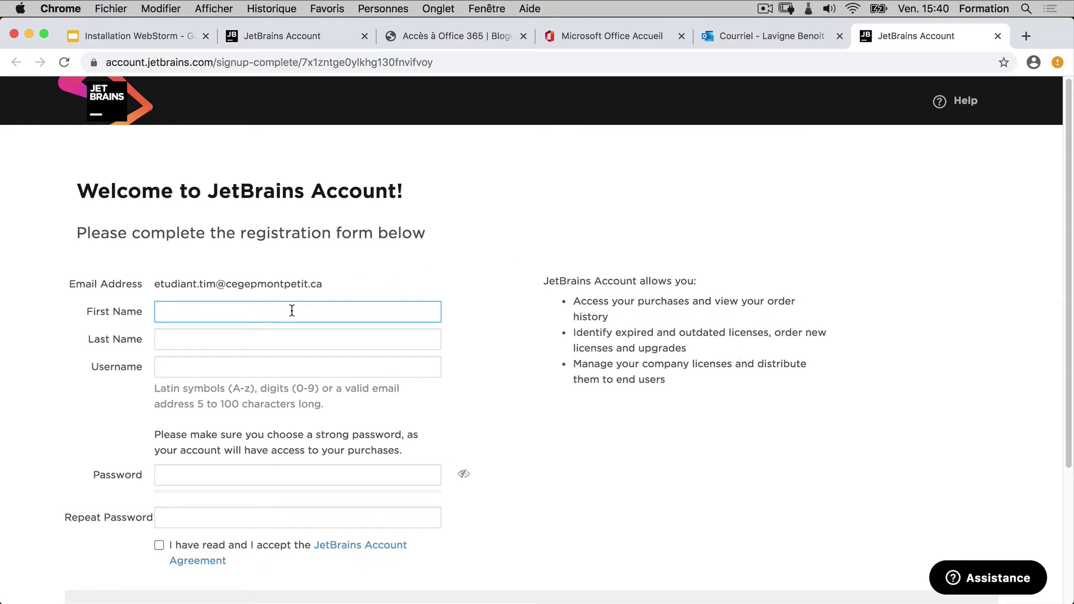
text(Étu)
text(diant)
key(Tab)
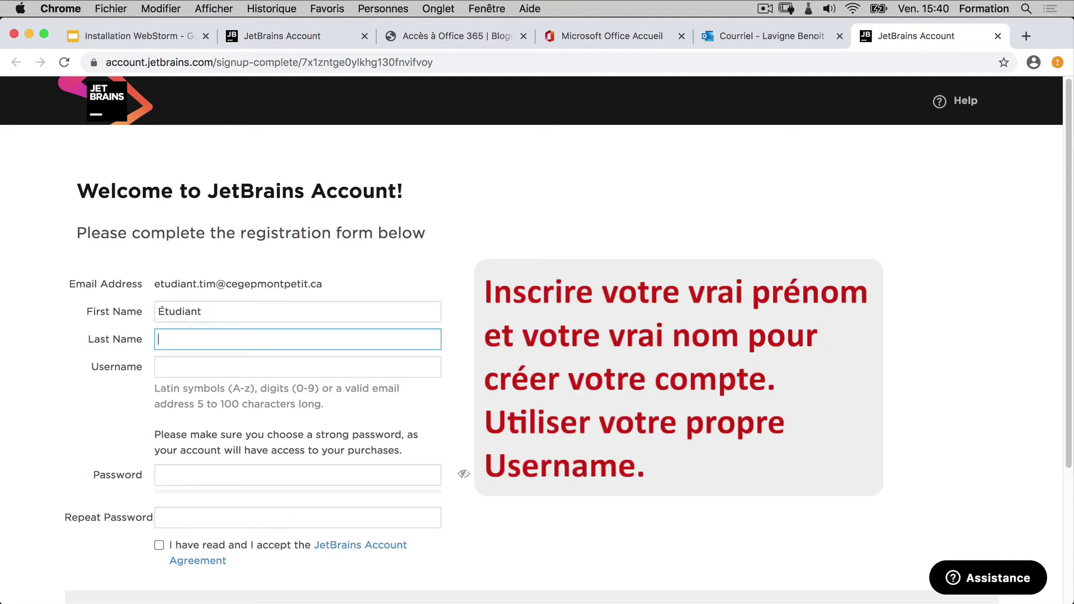
text(TIM)
click(163, 365)
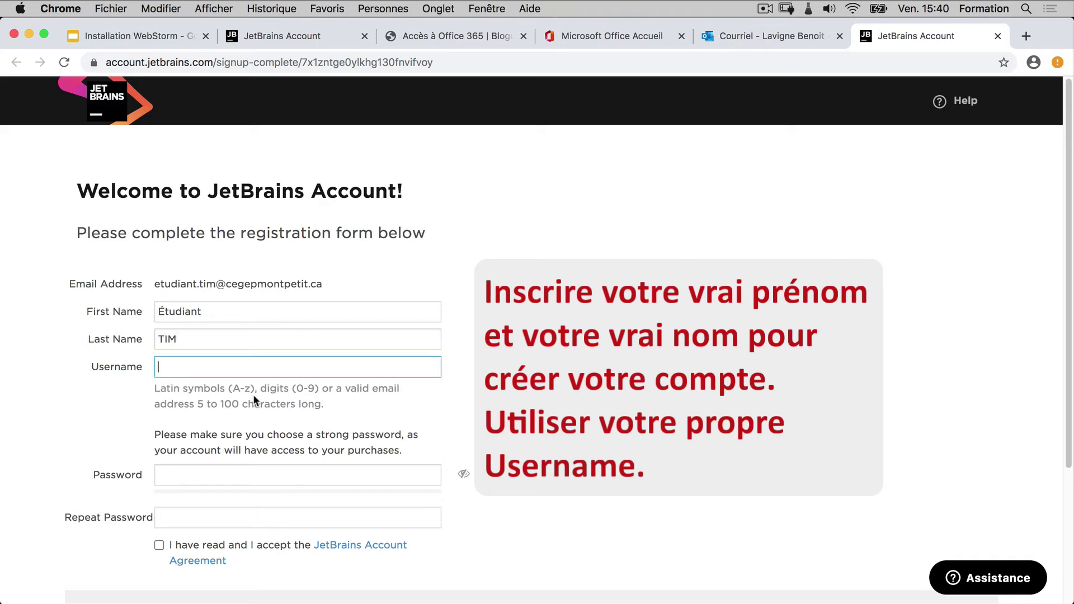
text(etudiantTI)
text(M)
click(213, 472)
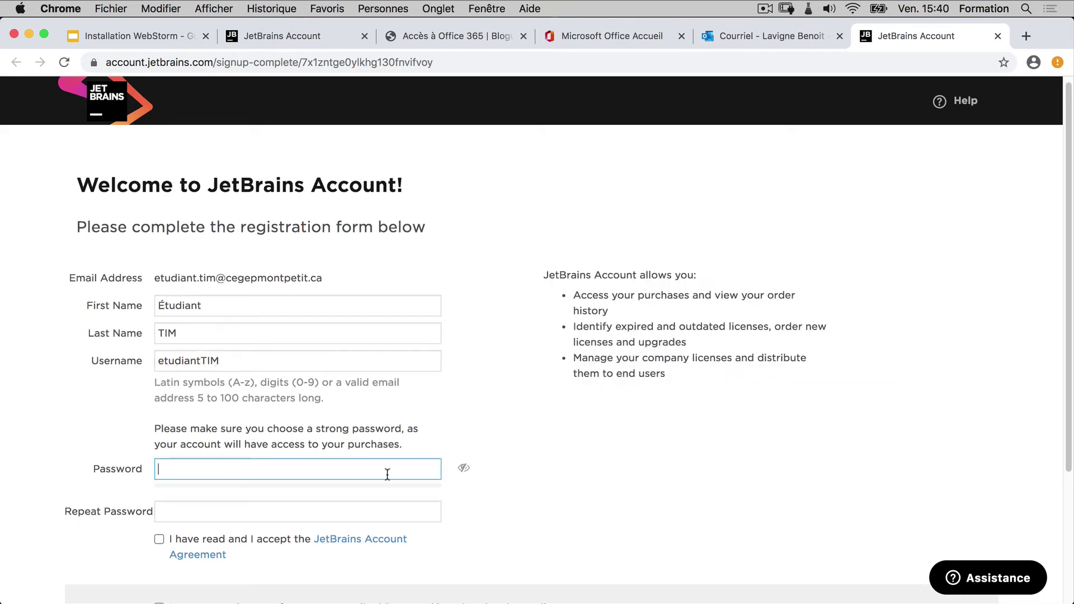
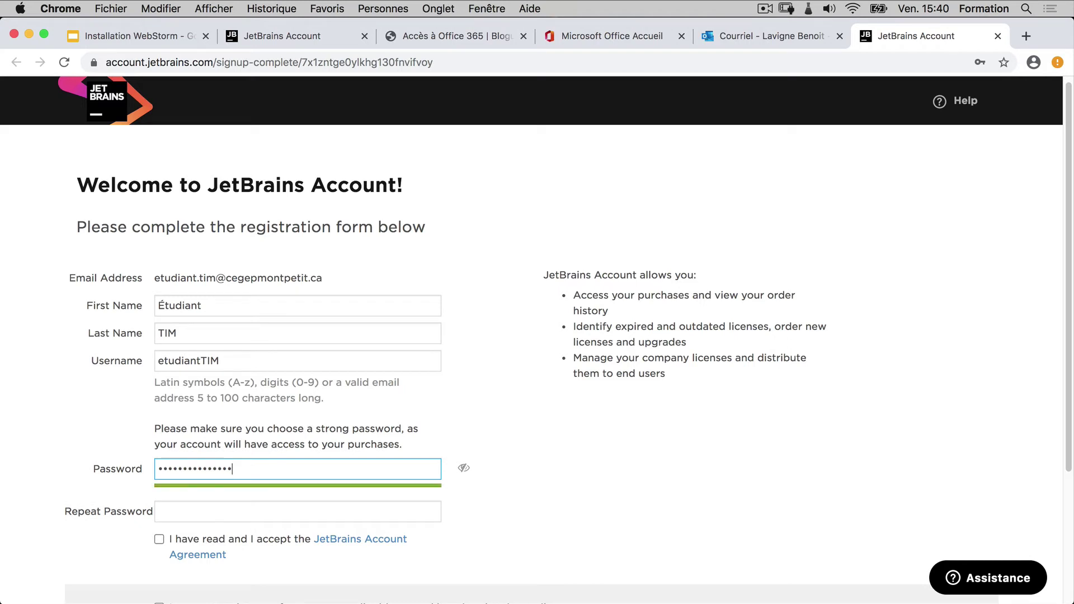
click(265, 513)
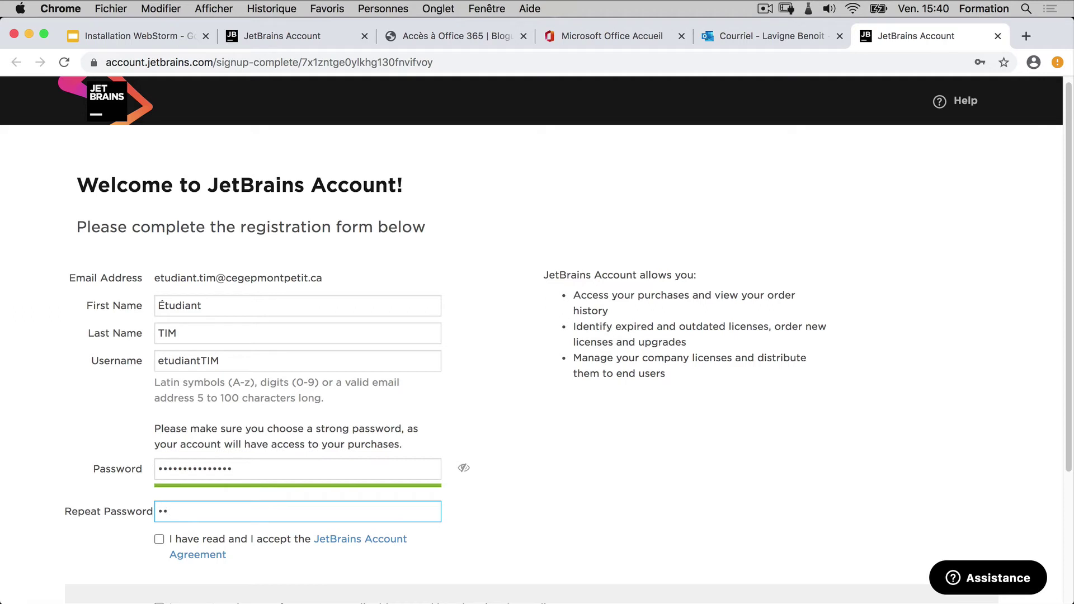
Accept the JetBrains Account Agreement and submit the registration form.
scroll(266, 535, down, 1)
scroll(267, 531, down, 1)
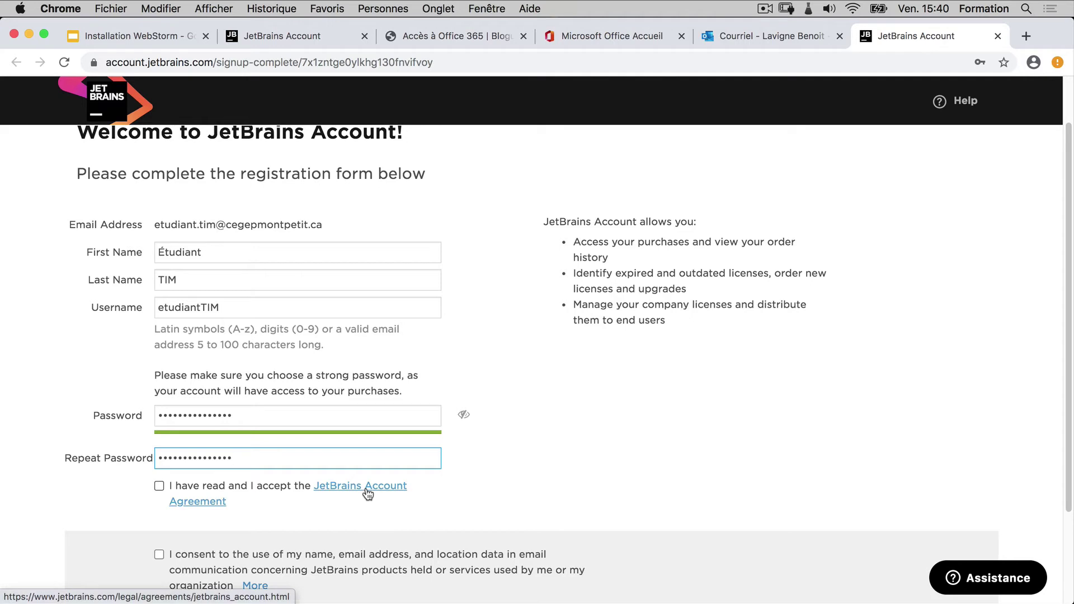
click(159, 486)
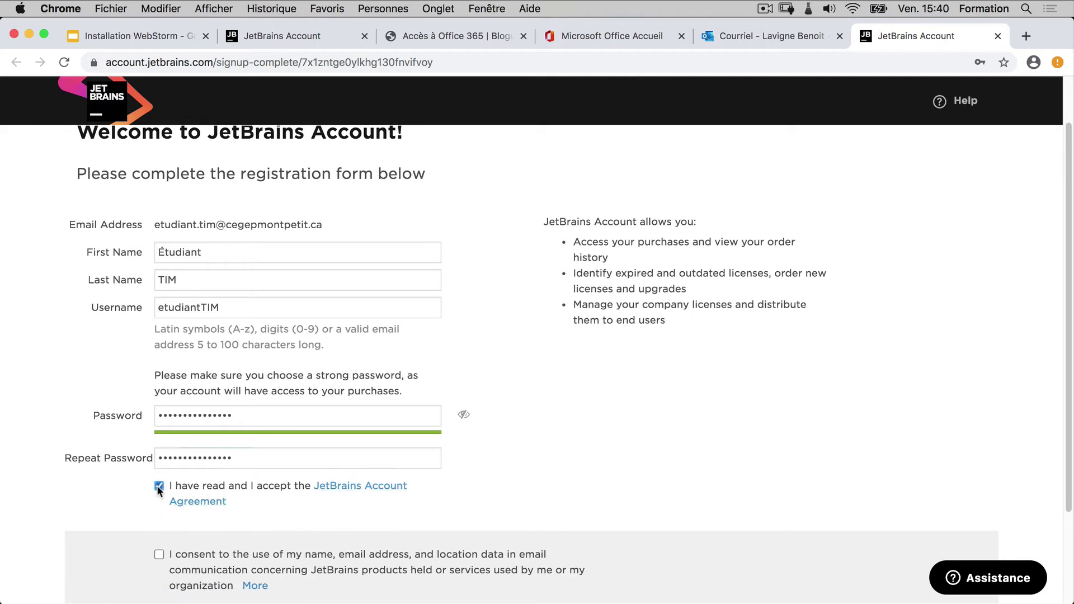
scroll(123, 495, down, 2)
scroll(123, 495, down, 2)
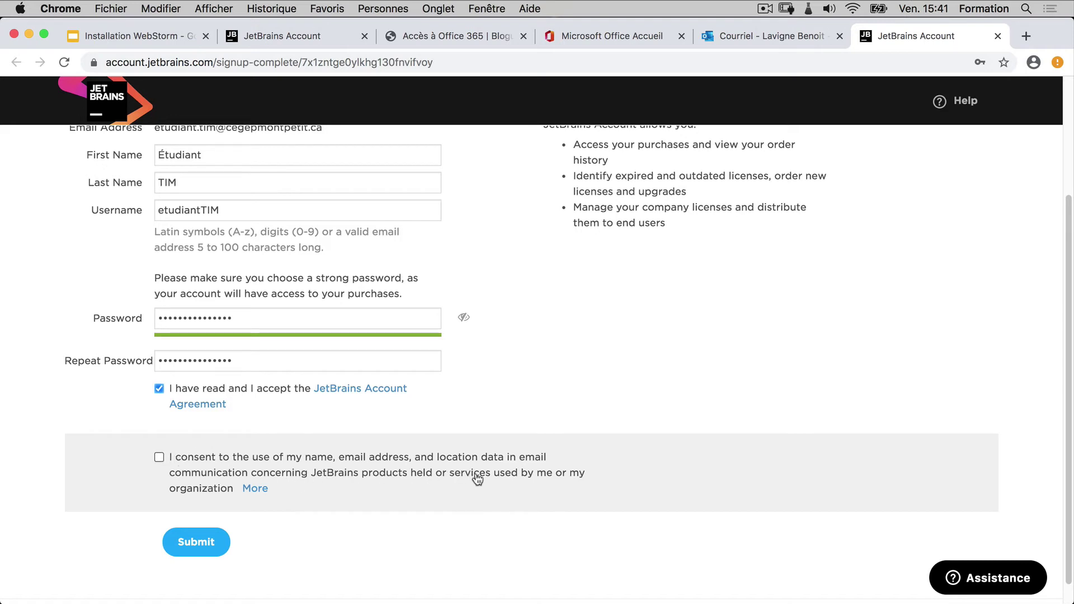
scroll(466, 493, up, 1)
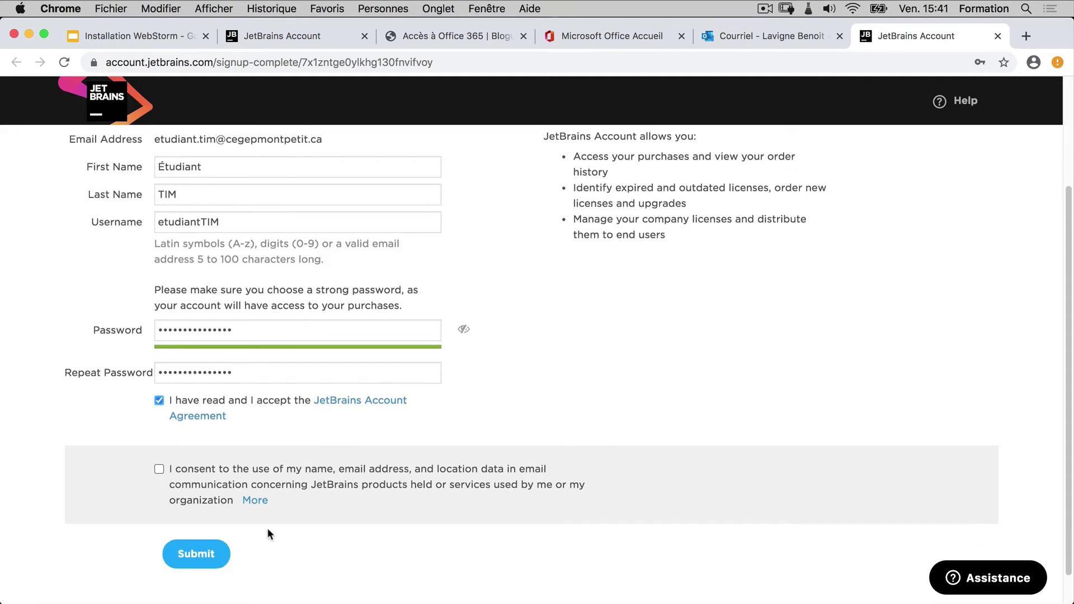
scroll(268, 528, up, 1)
scroll(207, 573, down, 2)
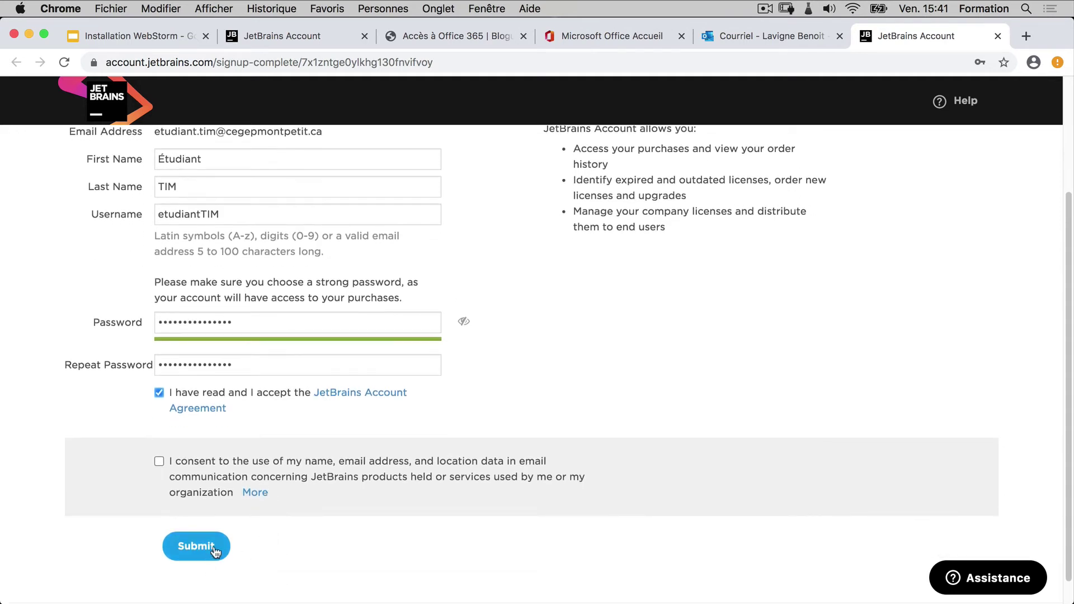
click(207, 560)
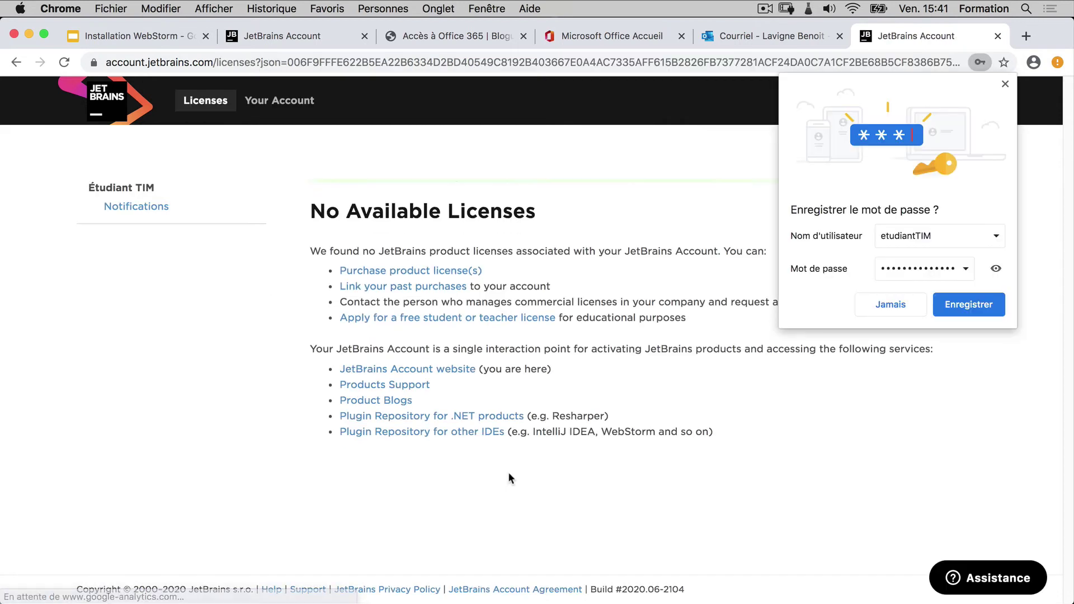
Decline Chrome's offer to save the password by choosing 'Jamais'.
click(895, 307)
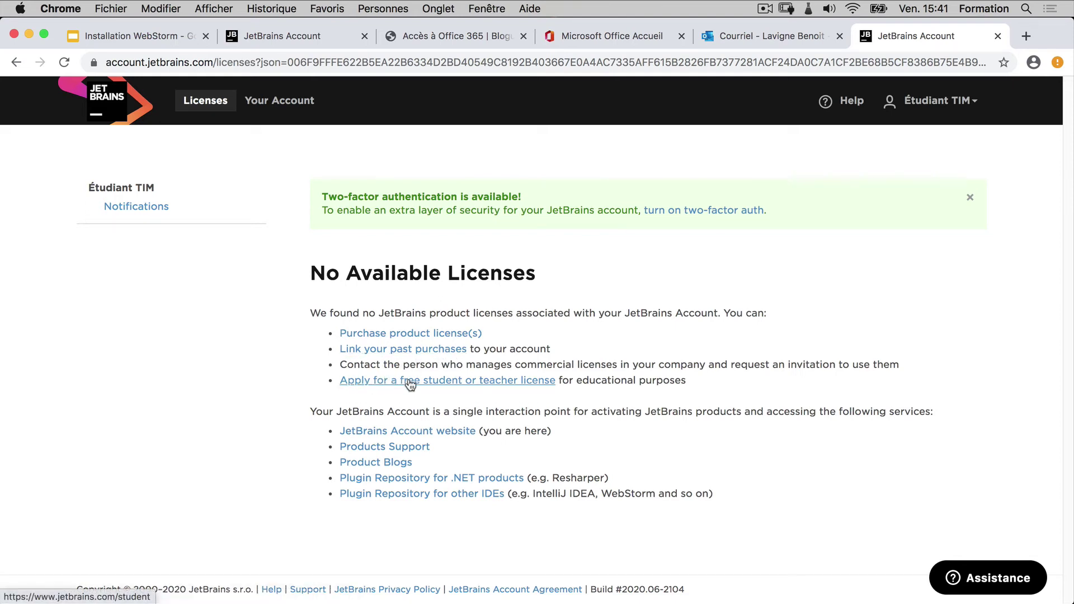
Open the free student licence information and start the Products for Learning application with Apply now.
click(497, 382)
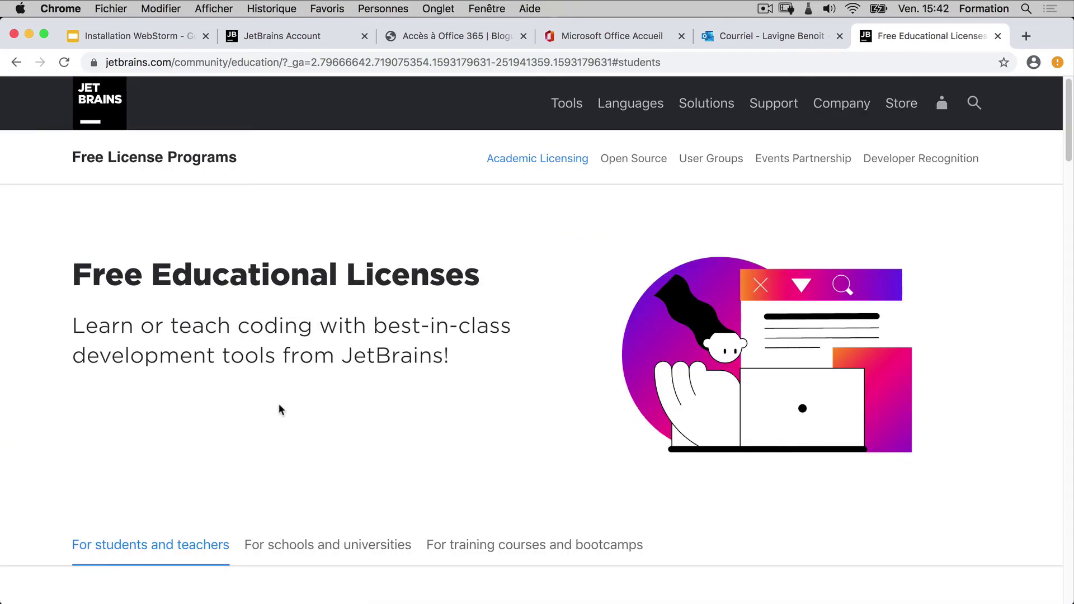
scroll(280, 410, down, 5)
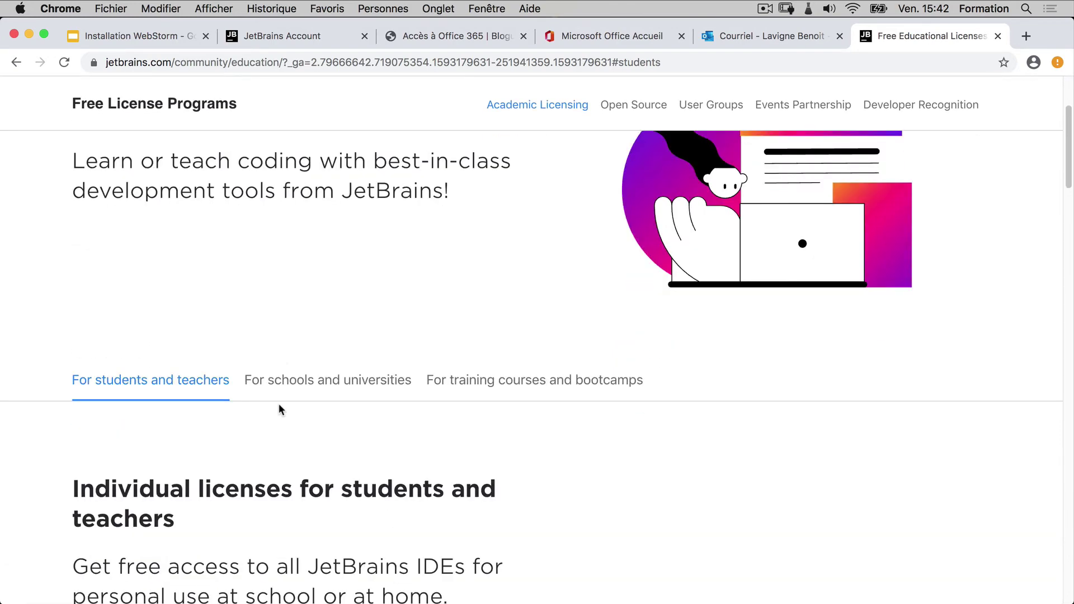
scroll(336, 403, down, 3)
scroll(616, 398, down, 3)
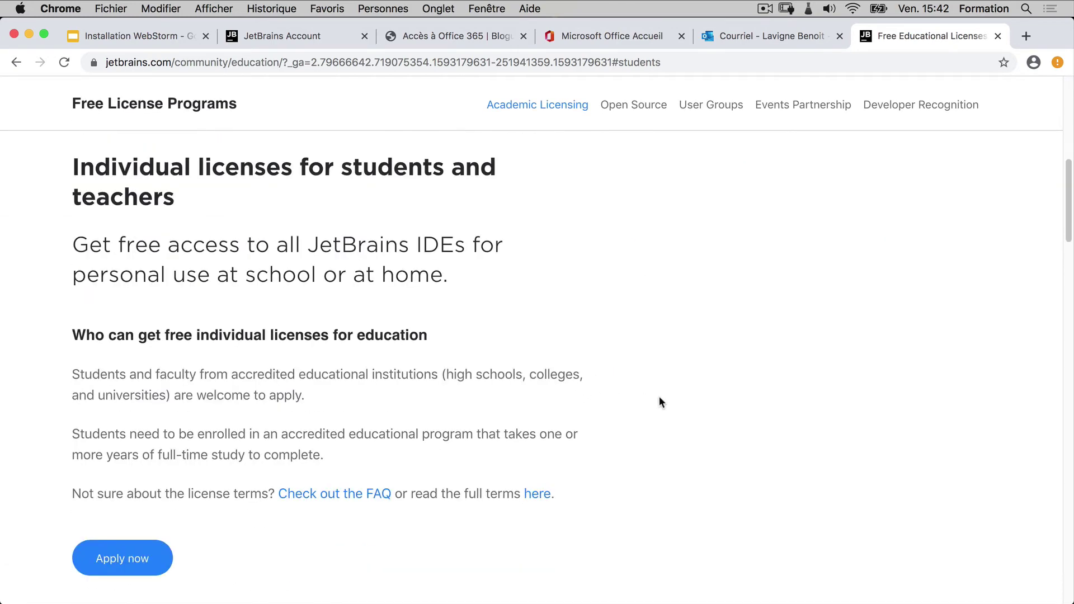
scroll(659, 398, down, 1)
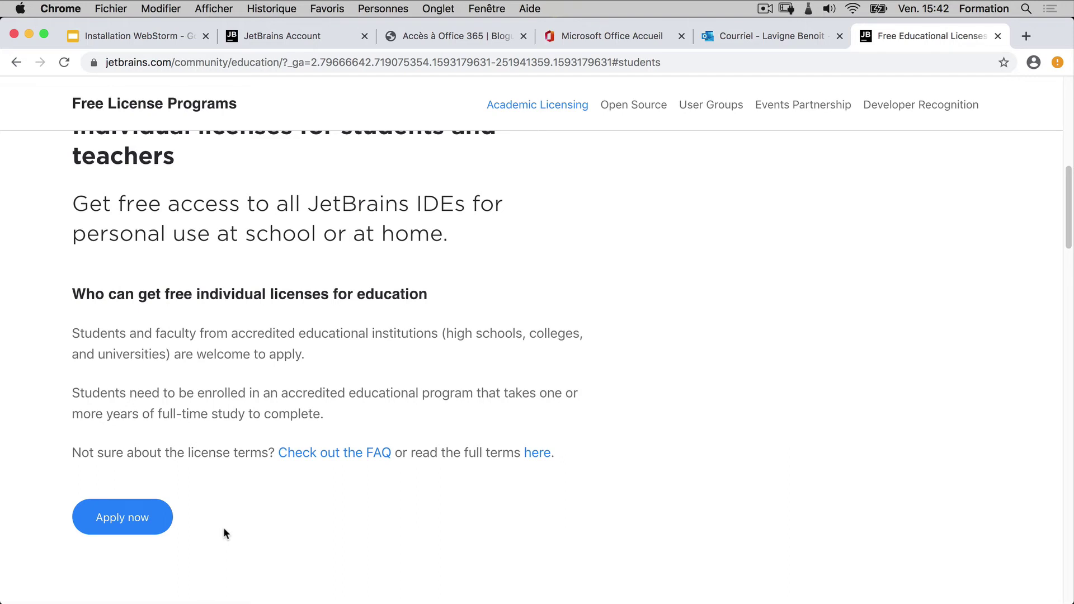
click(123, 529)
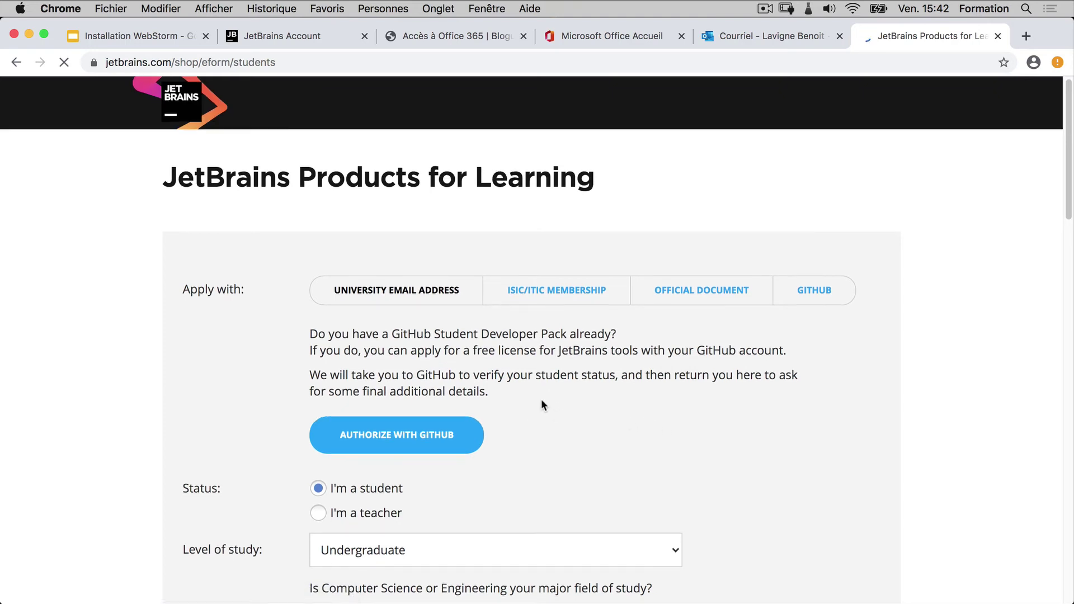
Keep Undergraduate as the level of study and set the graduation date to Dec 24, 2022.
scroll(542, 399, down, 2)
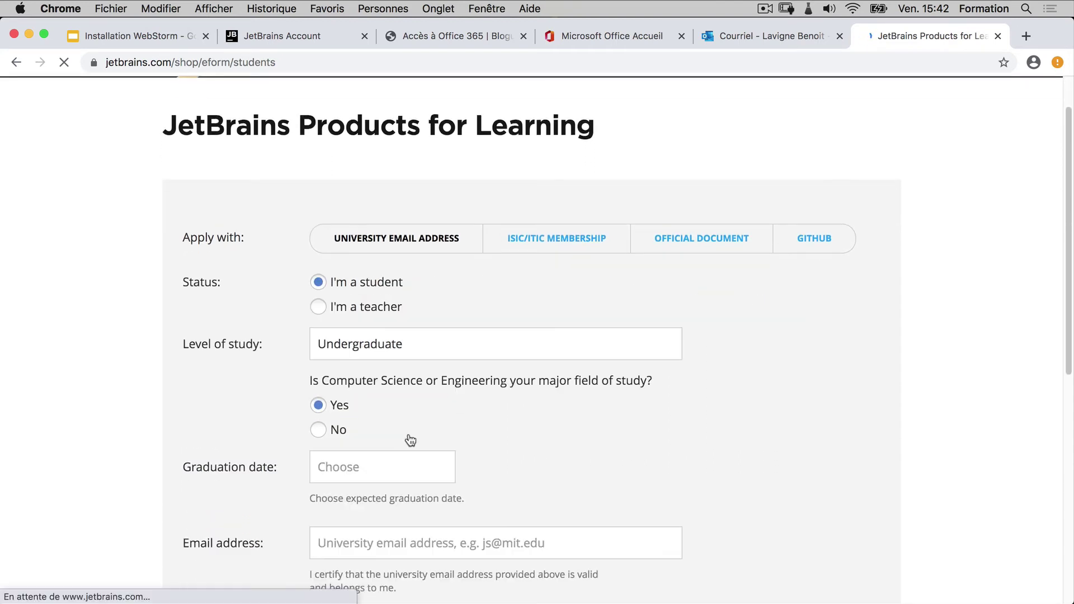
click(456, 351)
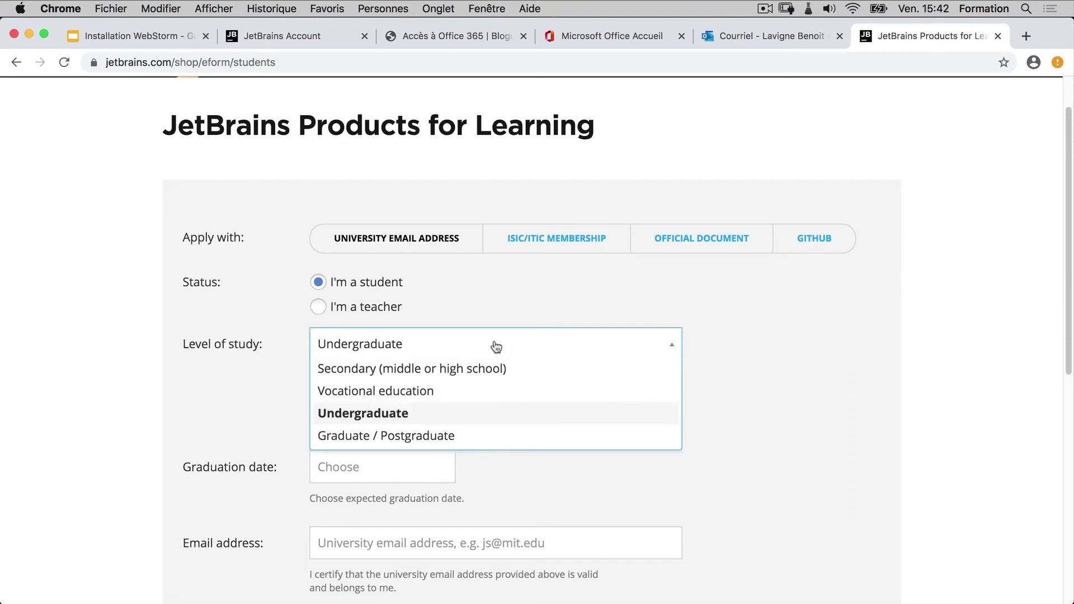
click(458, 414)
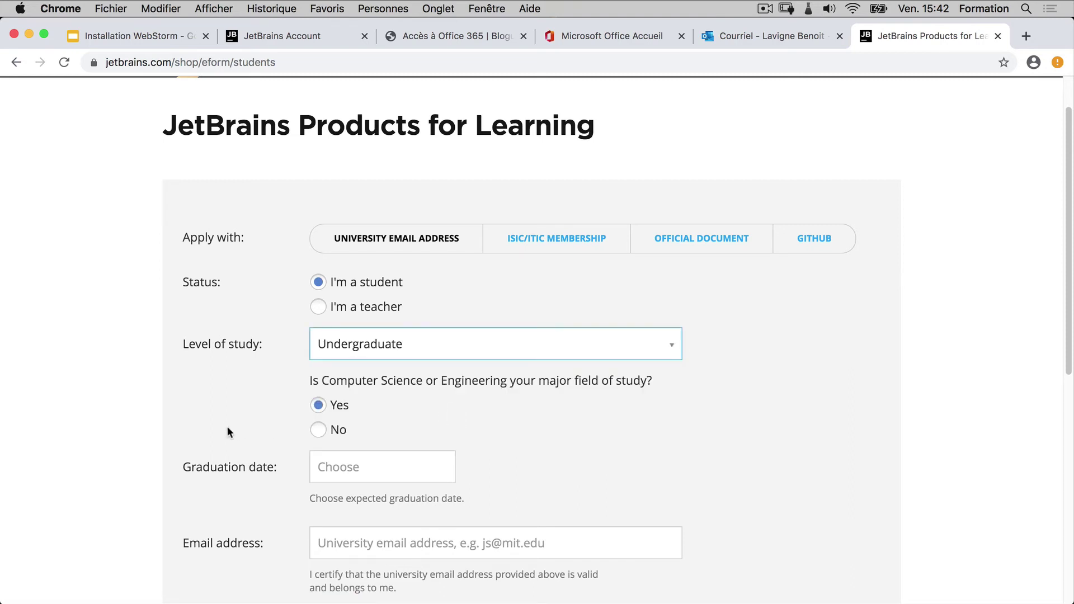
scroll(474, 447, down, 1)
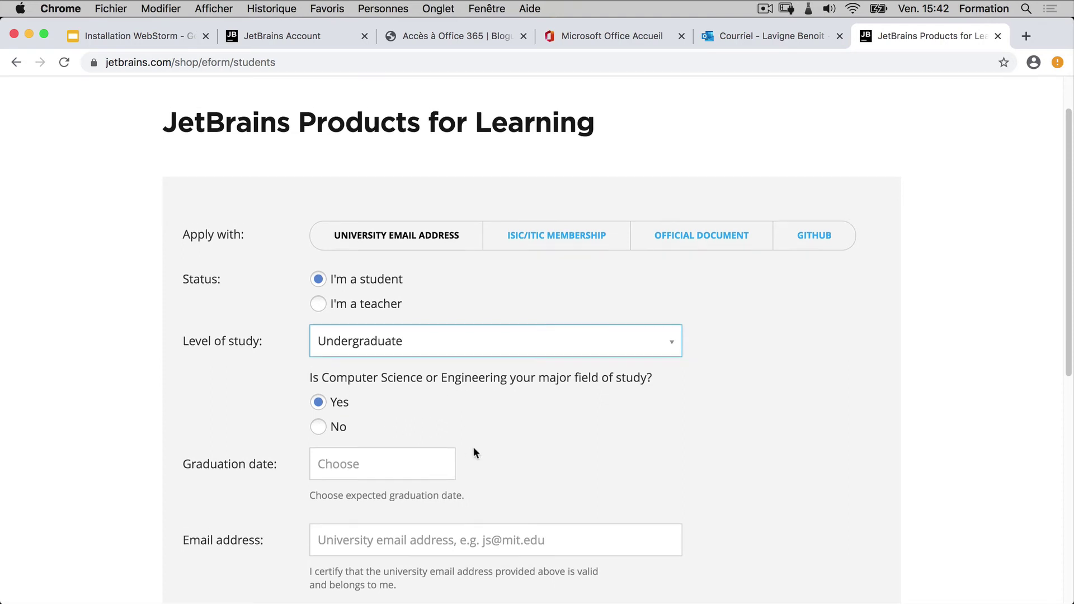
scroll(474, 451, down, 1)
scroll(464, 452, down, 1)
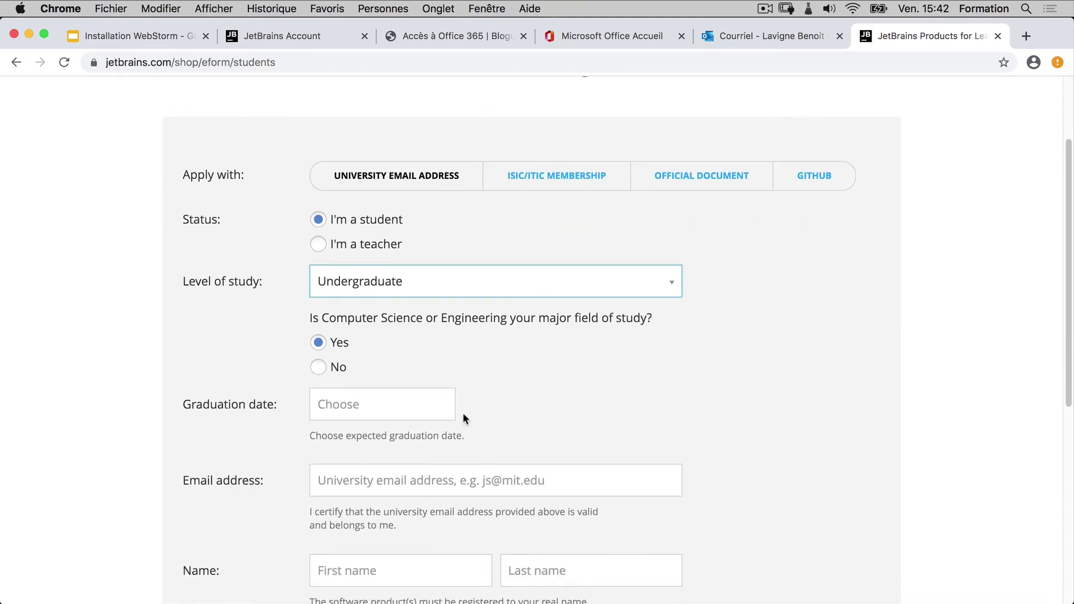
click(430, 411)
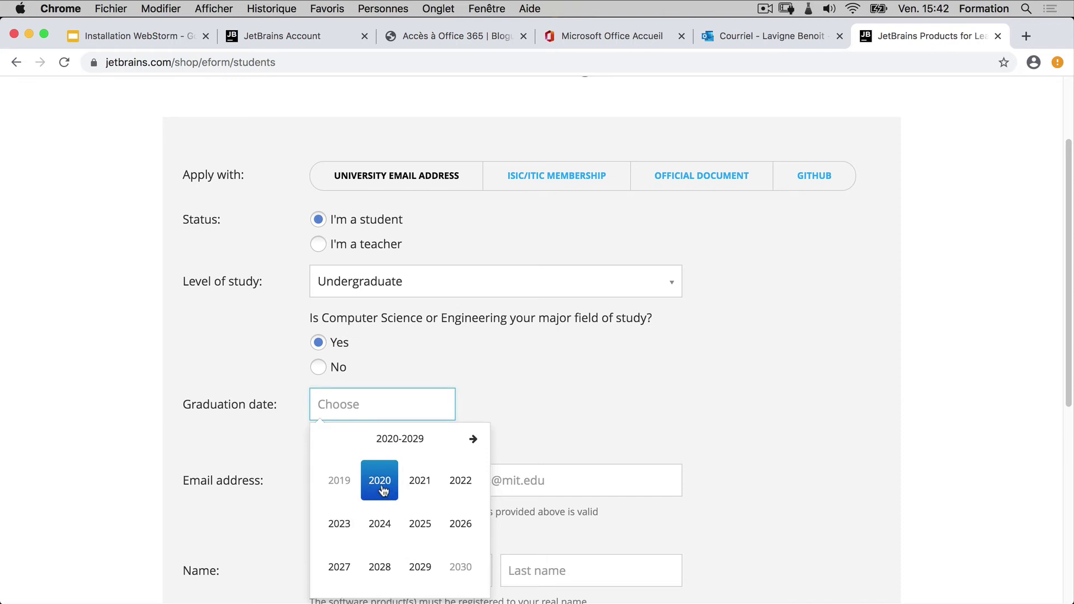
click(463, 492)
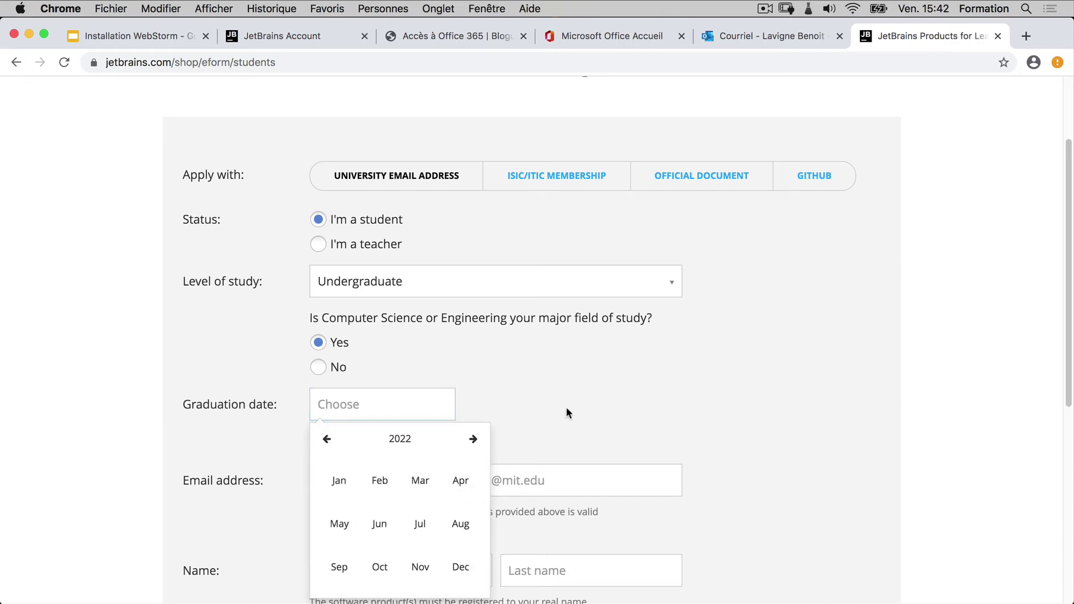
click(400, 439)
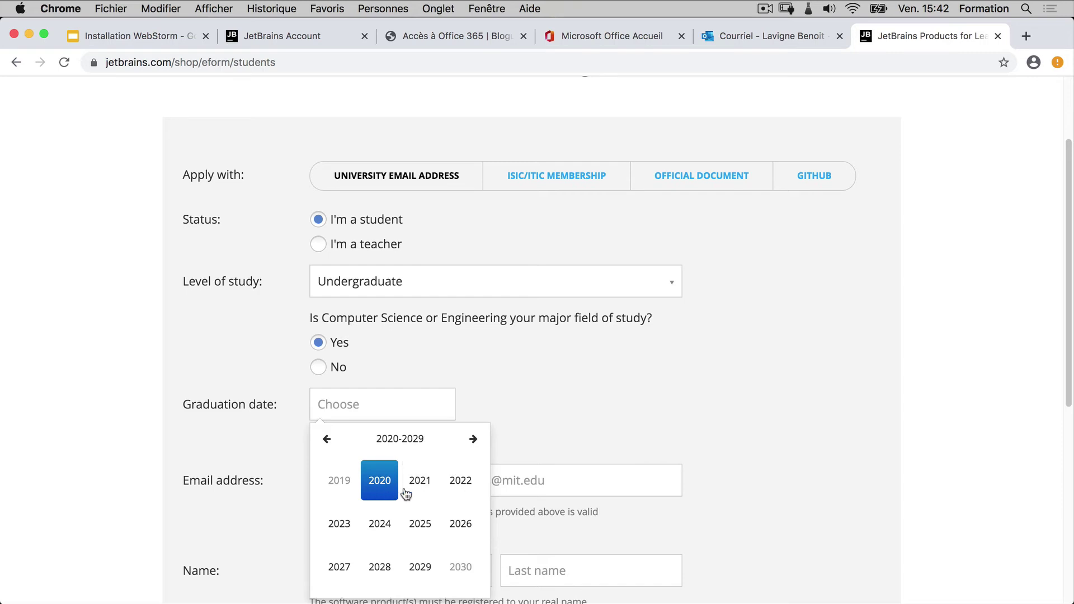
click(460, 484)
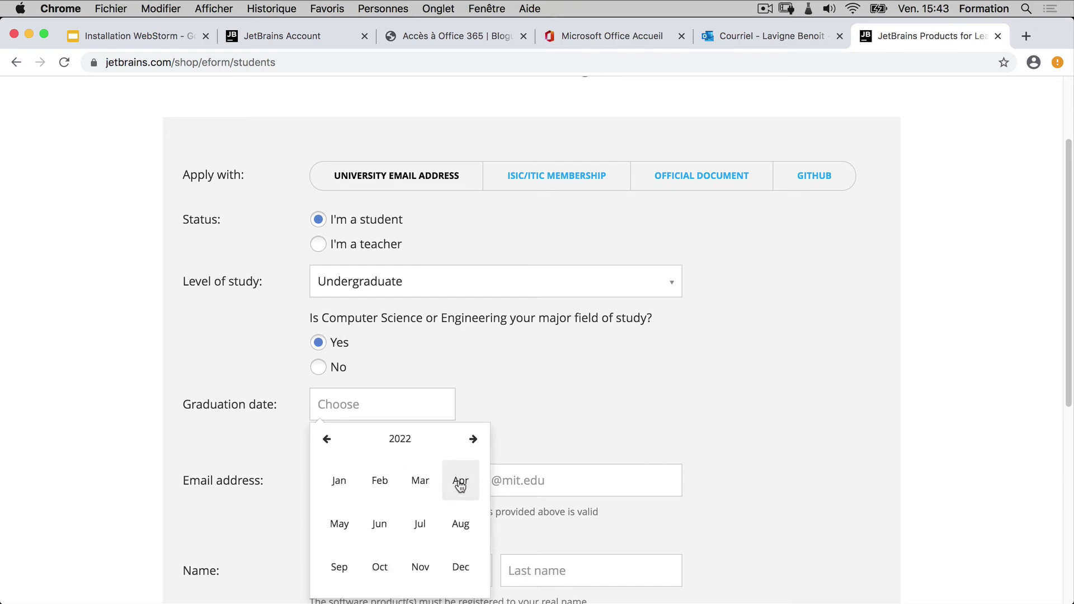
scroll(451, 521, down, 1)
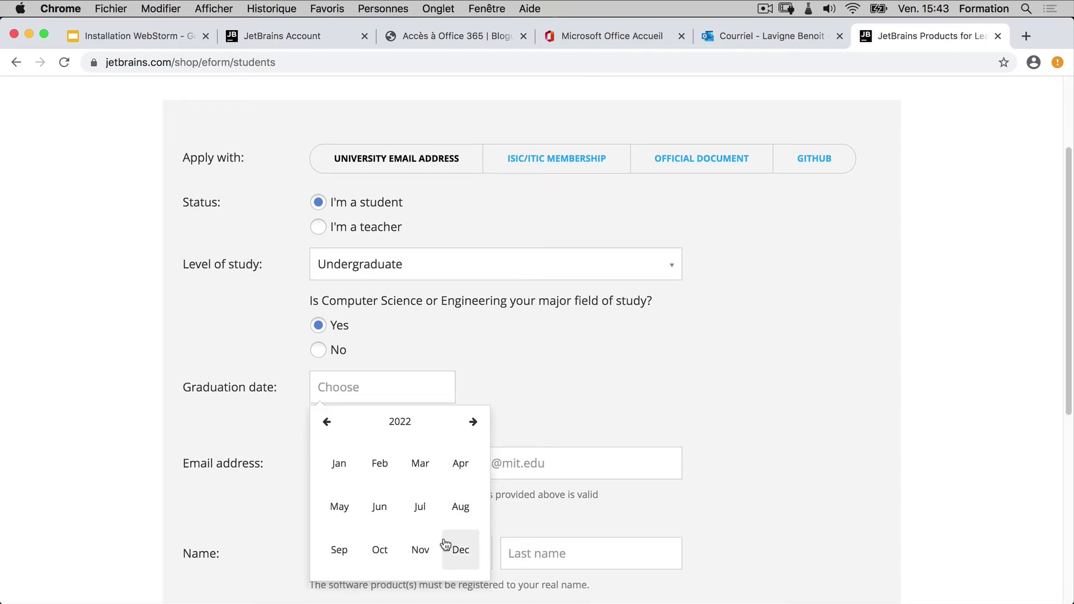
click(446, 546)
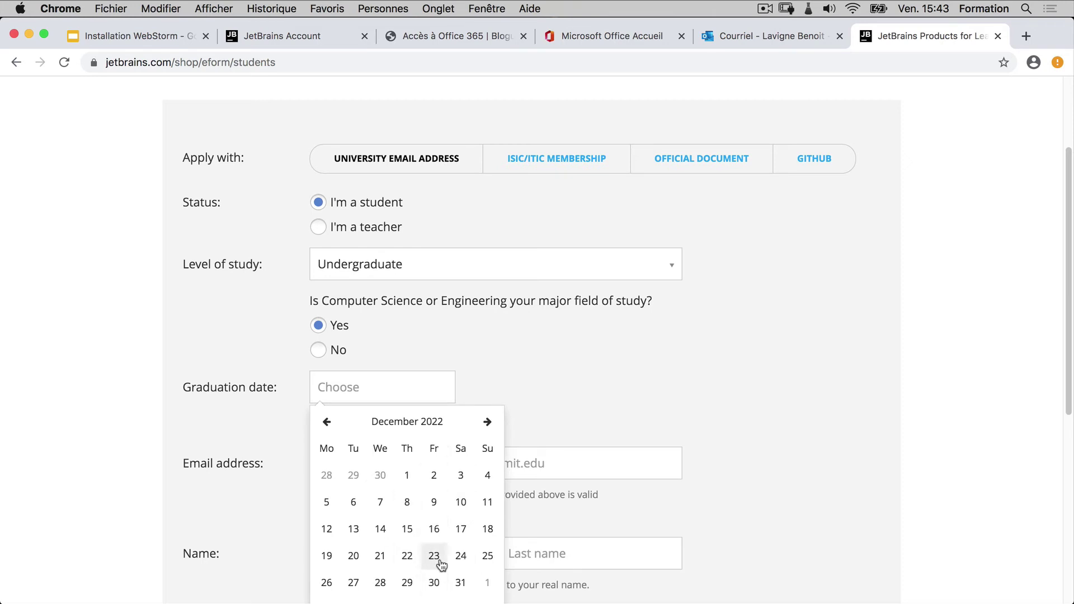
click(461, 556)
Fill in the saved school e-mail address, accept the Account Agreement, and submit the application.
scroll(546, 397, down, 5)
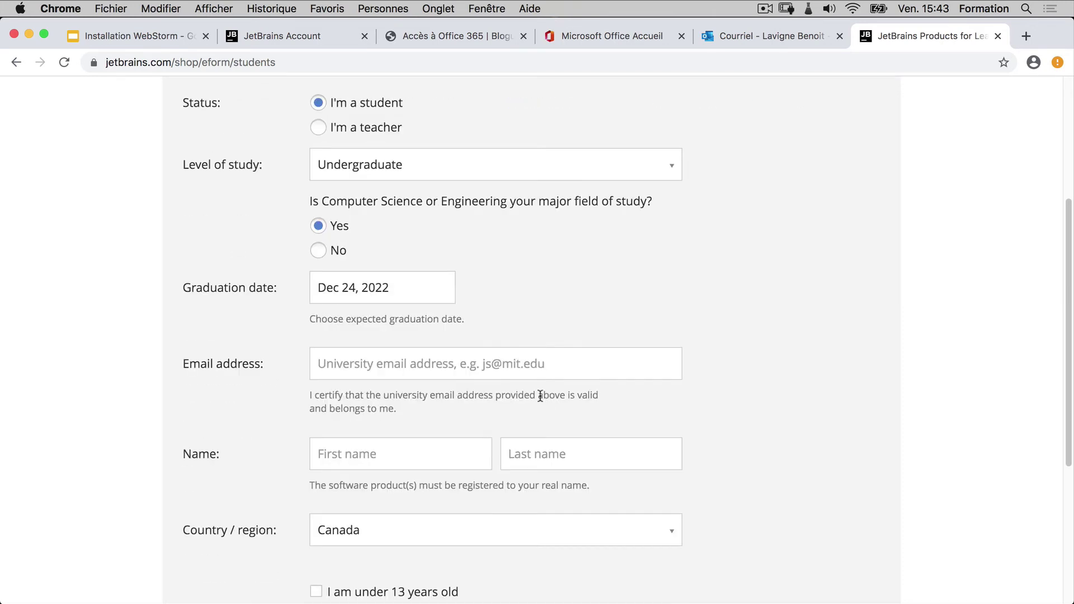
click(385, 368)
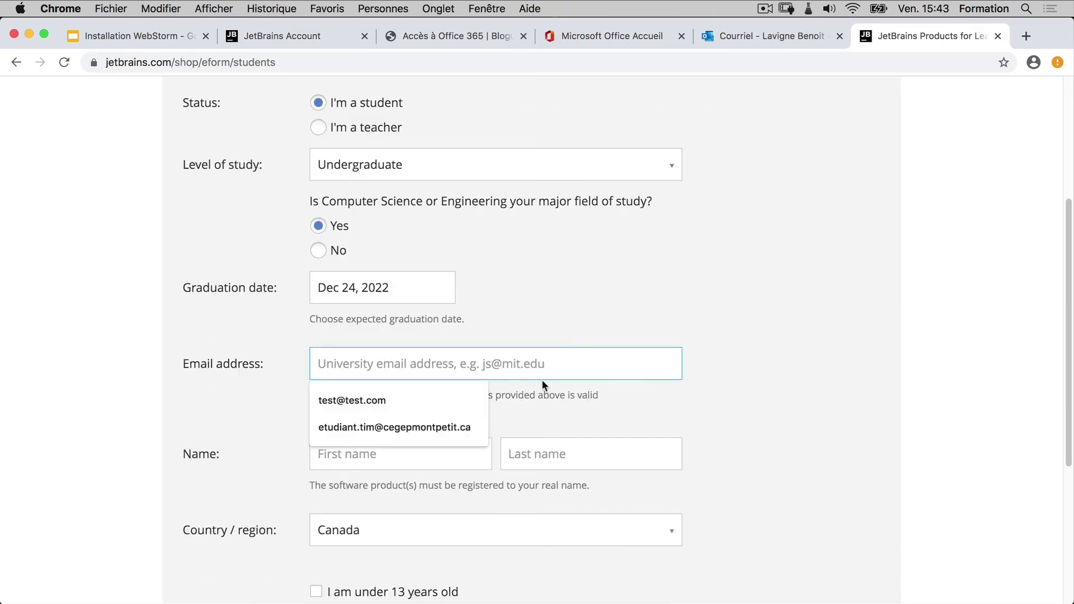
click(374, 431)
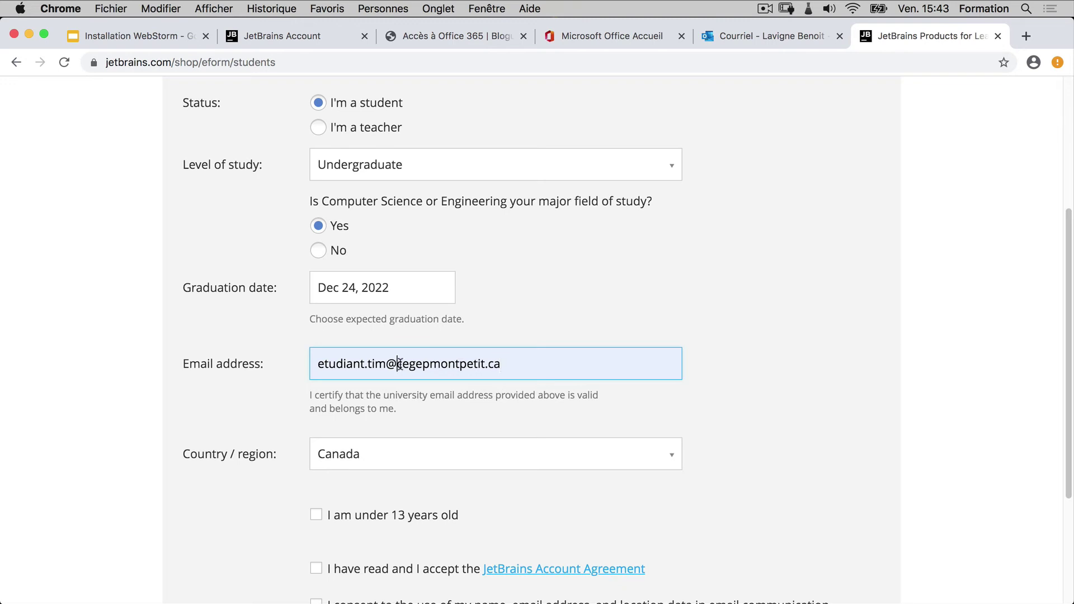
drag(397, 365, 504, 367)
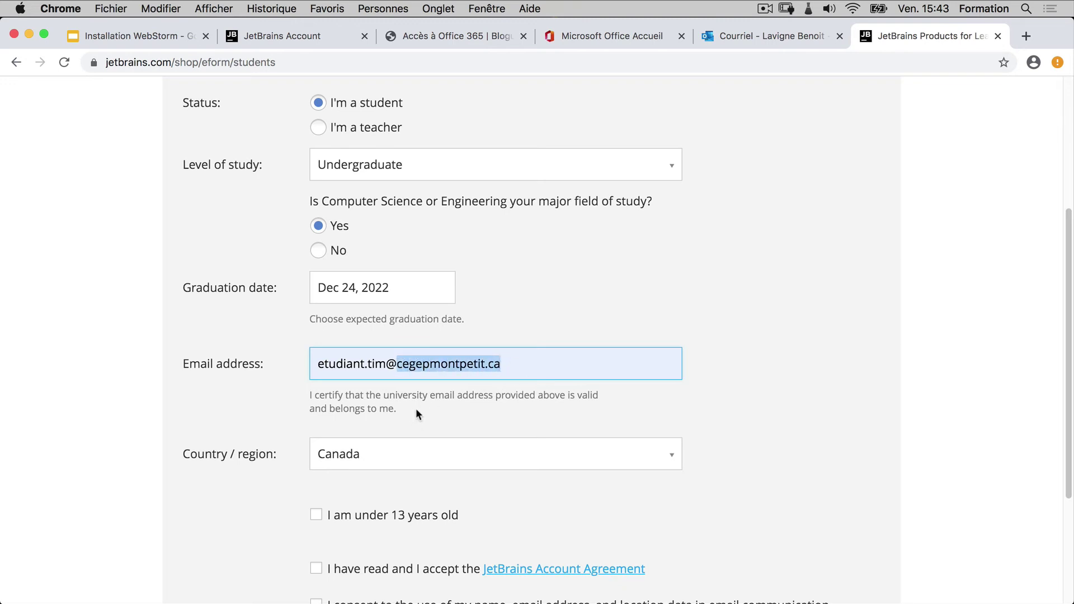
scroll(295, 426, down, 2)
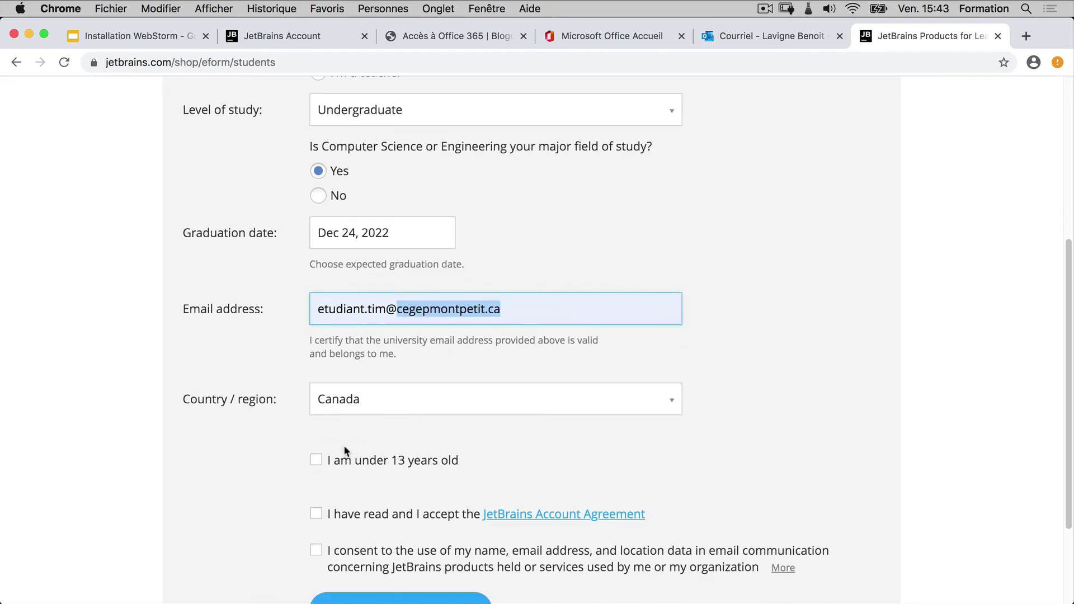
scroll(289, 464, down, 1)
scroll(319, 469, down, 2)
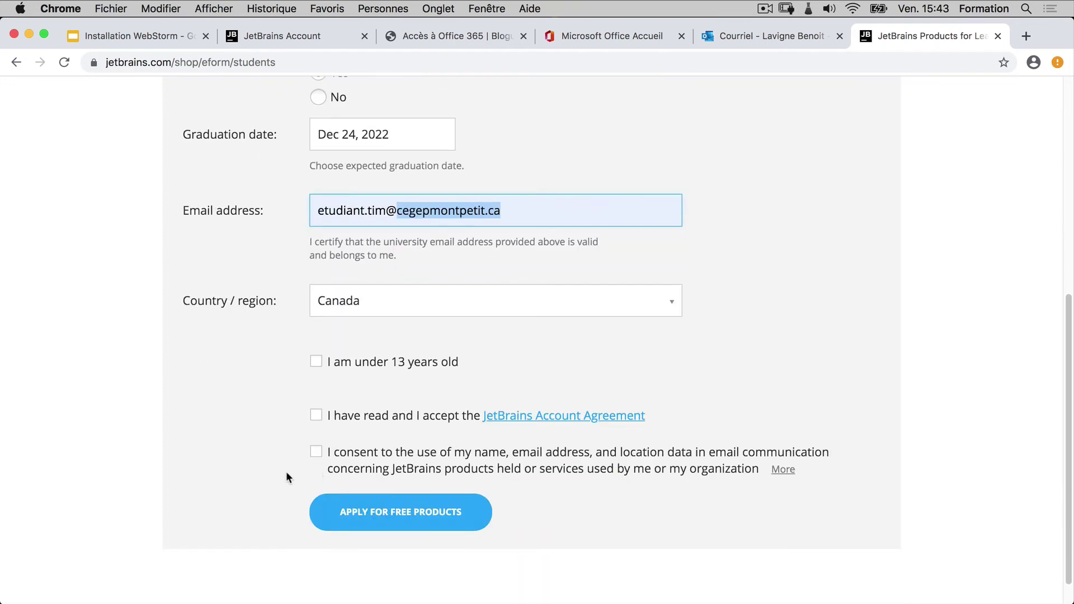
click(317, 417)
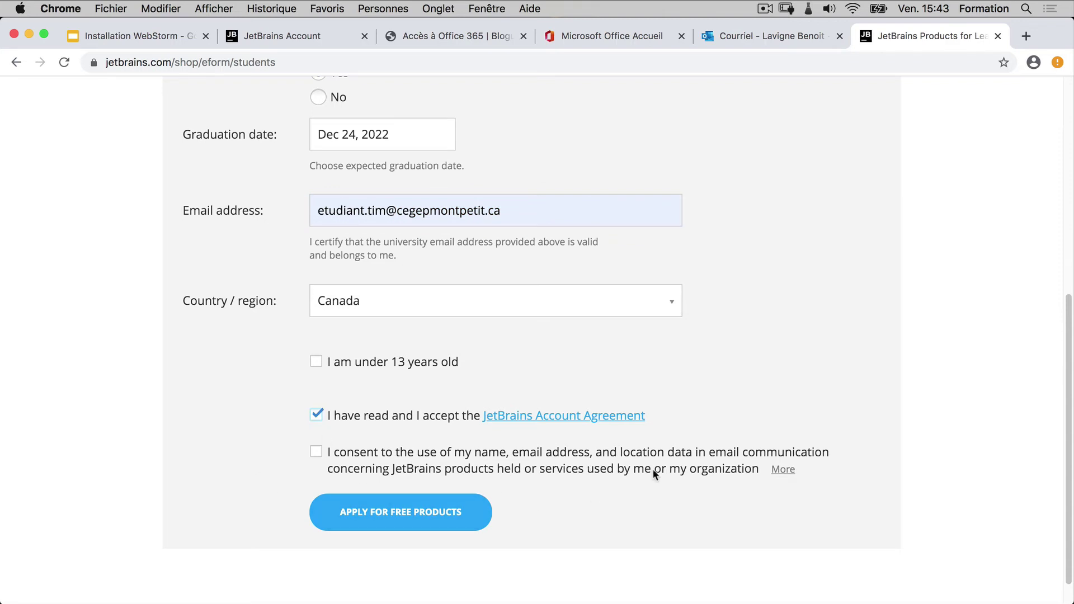
scroll(496, 542, down, 1)
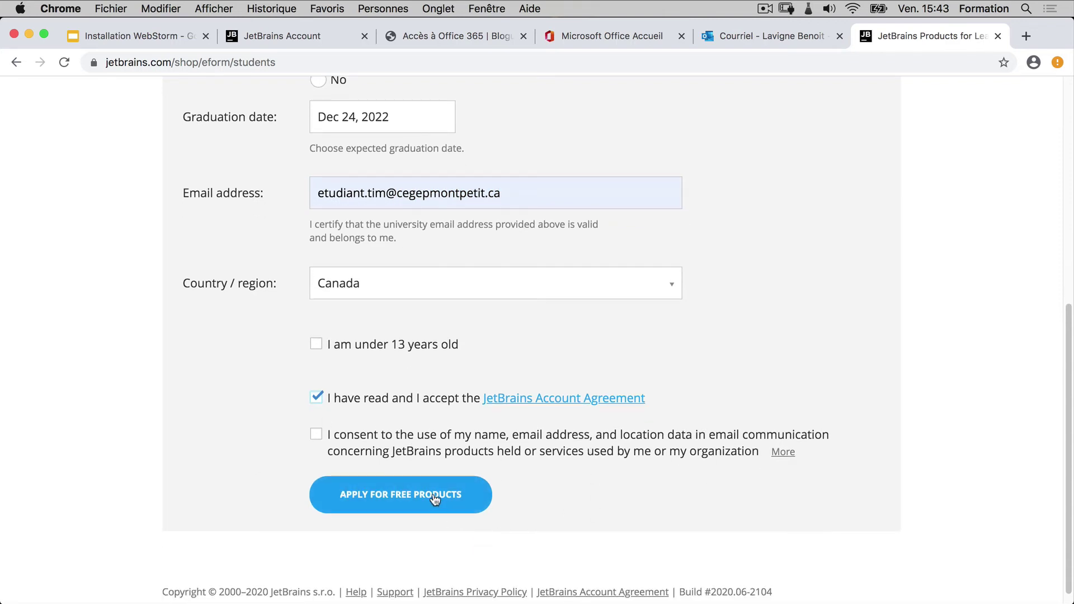
click(415, 496)
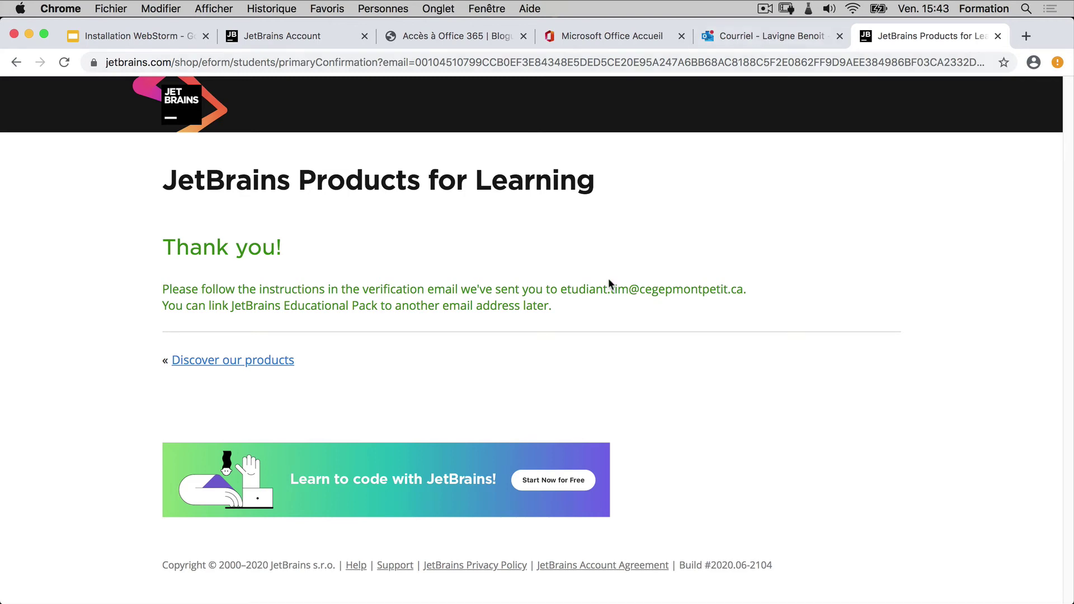
Open the JetBrains Educational Pack confirmation email in Outlook and follow its confirmation link.
click(747, 38)
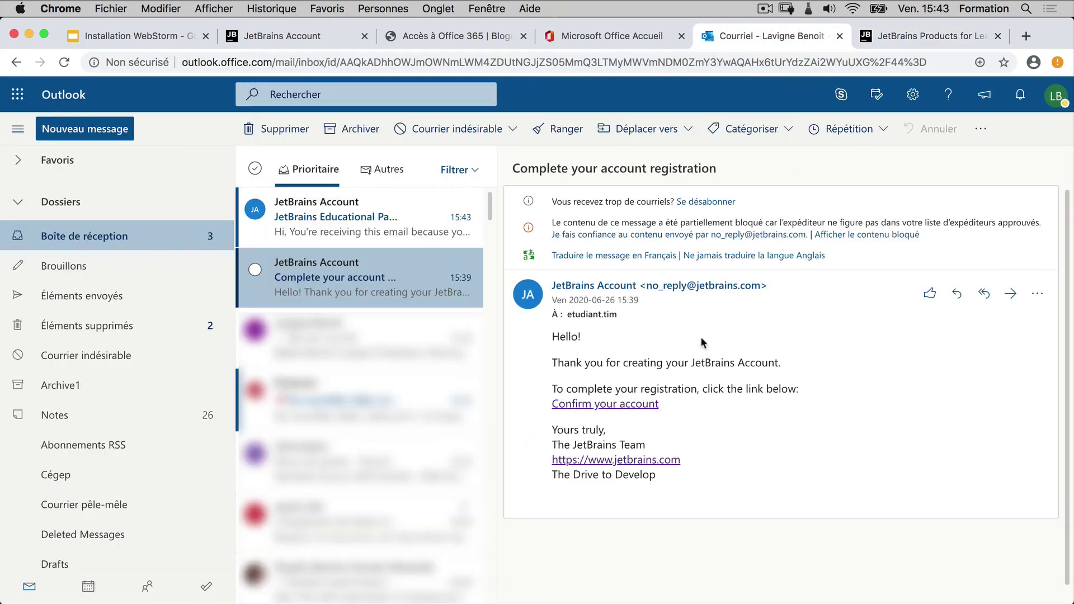
click(329, 222)
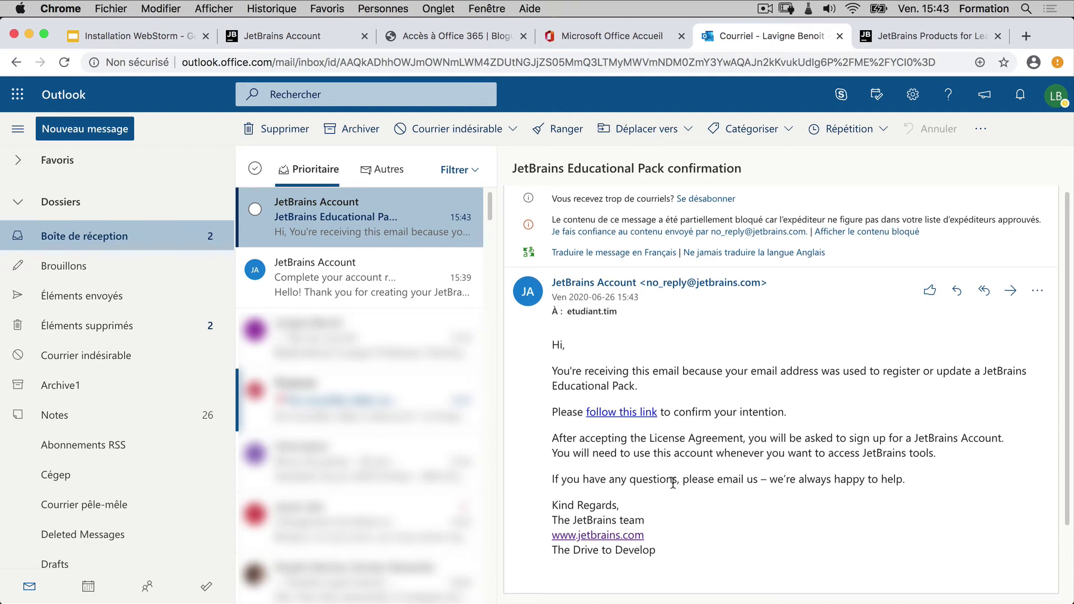
click(631, 415)
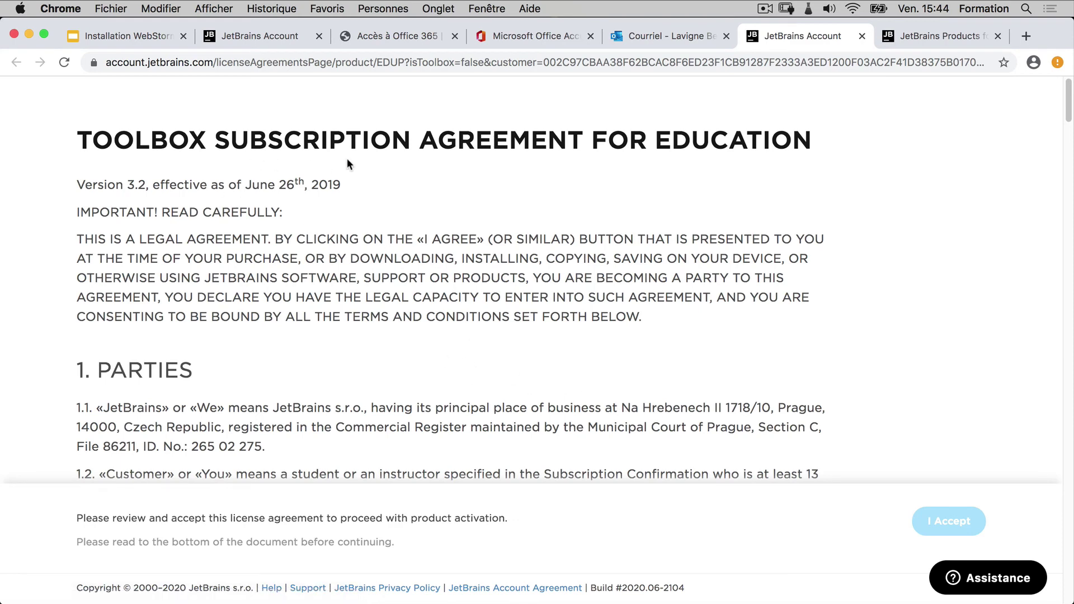
Read through the Toolbox Subscription Agreement for Education to the end and choose I Accept.
scroll(412, 167, down, 1)
scroll(404, 186, down, 3)
scroll(400, 235, down, 1)
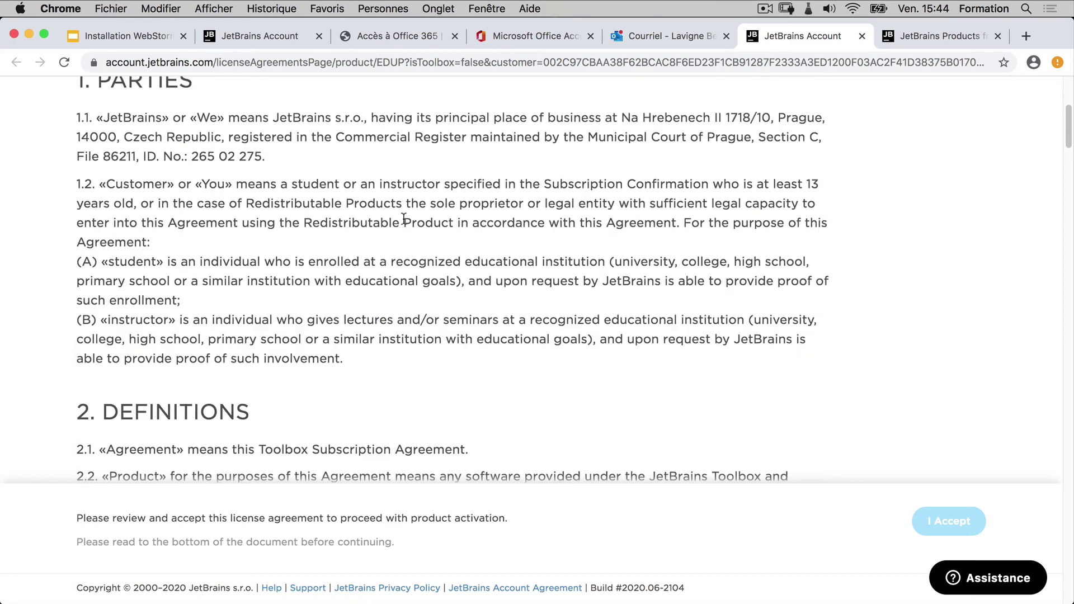
scroll(399, 255, down, 1)
scroll(398, 251, down, 3)
scroll(399, 252, down, 4)
scroll(398, 251, down, 6)
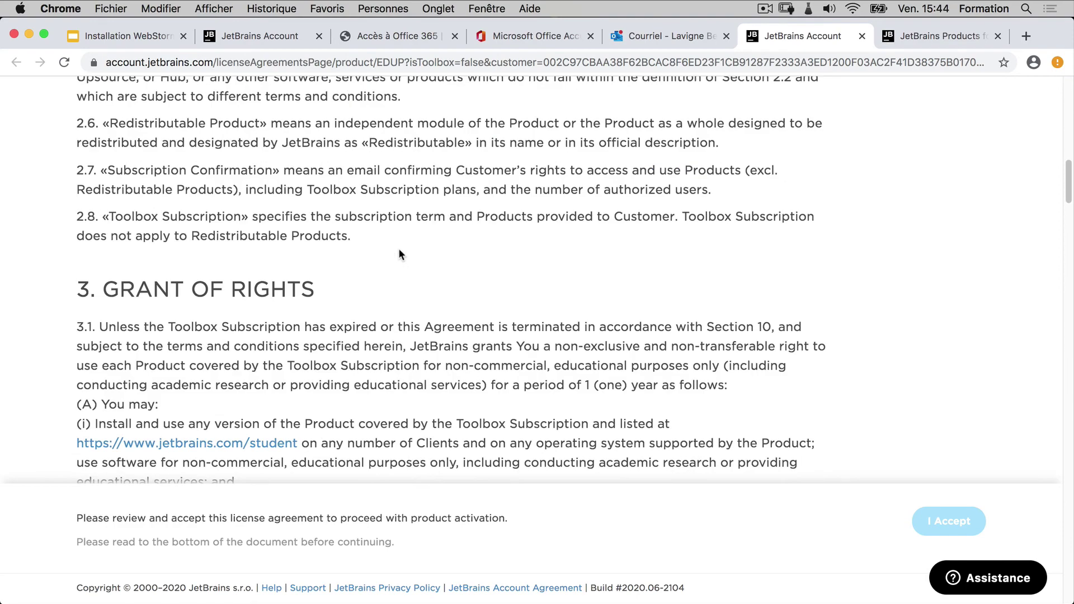
scroll(398, 252, down, 3)
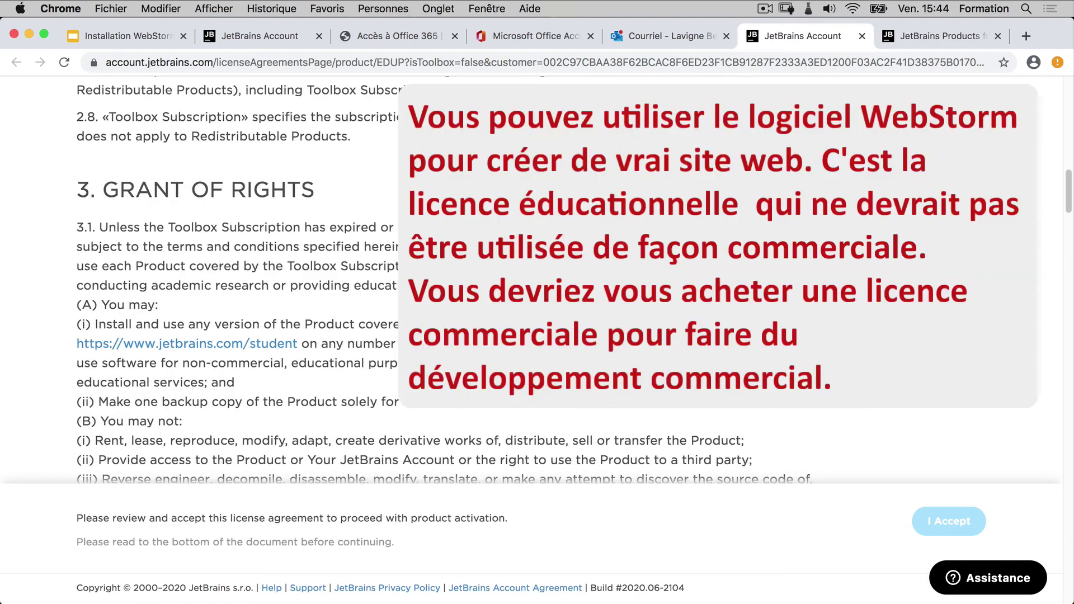
scroll(398, 251, down, 3)
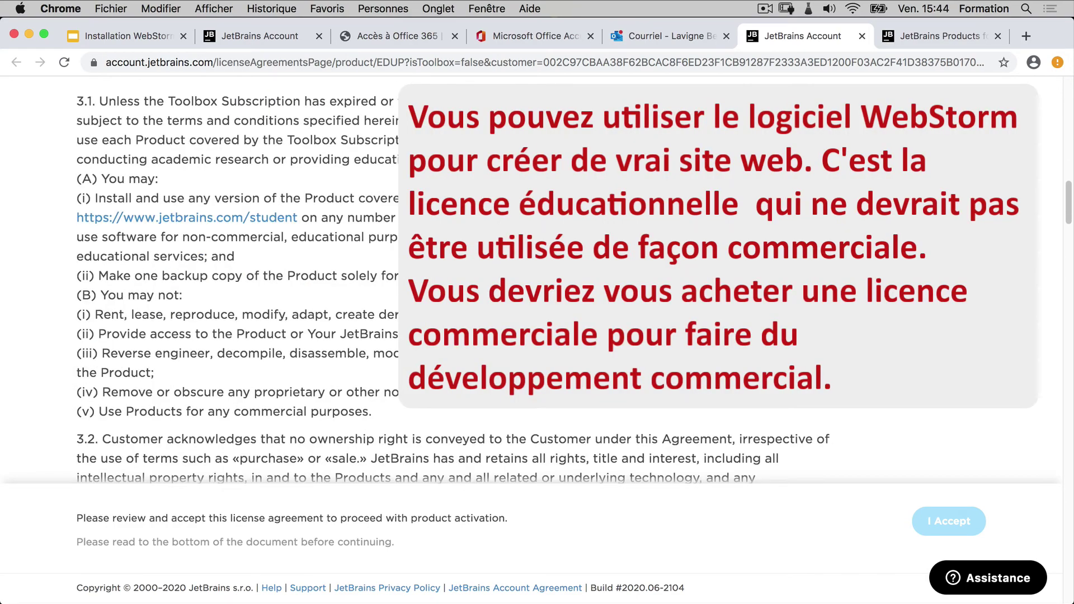
scroll(398, 251, down, 4)
scroll(398, 252, down, 2)
scroll(398, 251, down, 1)
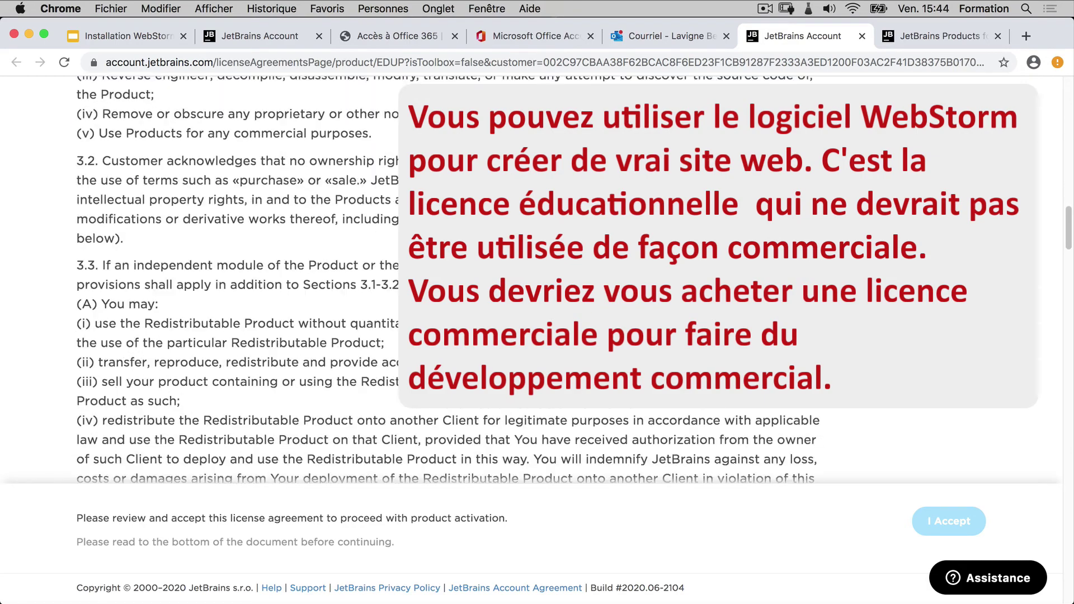
scroll(399, 251, down, 1)
scroll(398, 251, down, 5)
scroll(399, 251, down, 5)
scroll(399, 251, down, 5)
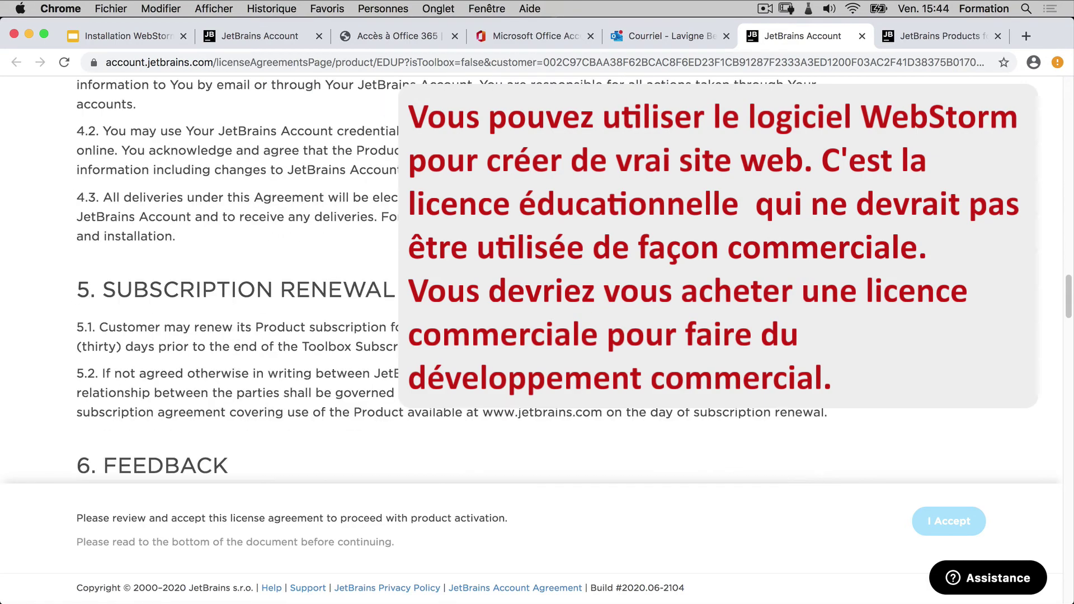
scroll(398, 251, down, 5)
scroll(399, 251, down, 5)
scroll(398, 251, down, 4)
scroll(398, 251, down, 1)
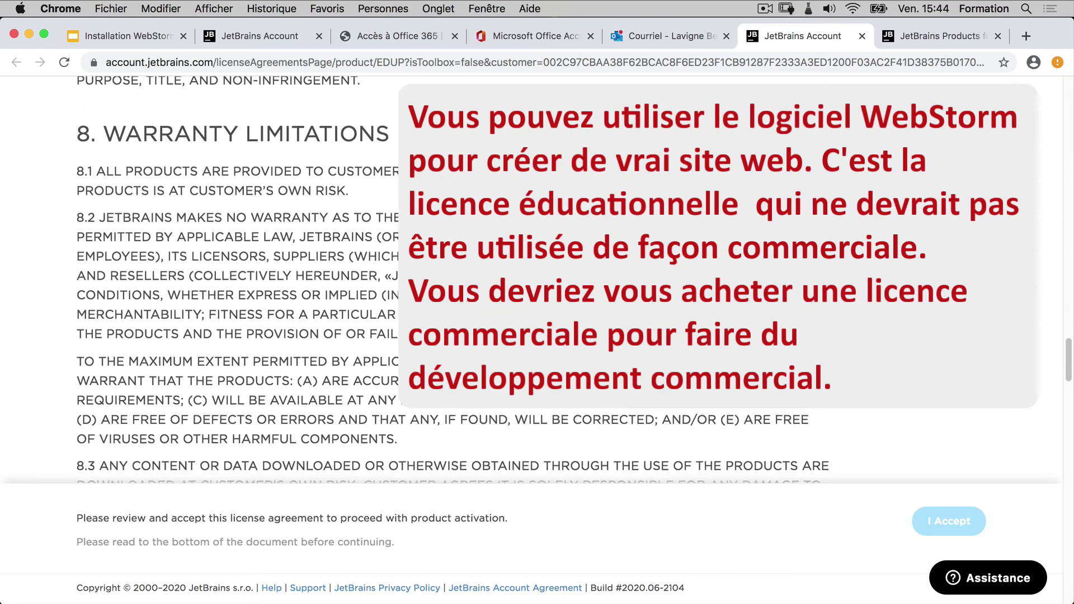
scroll(399, 251, down, 8)
scroll(398, 252, down, 5)
scroll(399, 251, down, 5)
scroll(398, 251, down, 5)
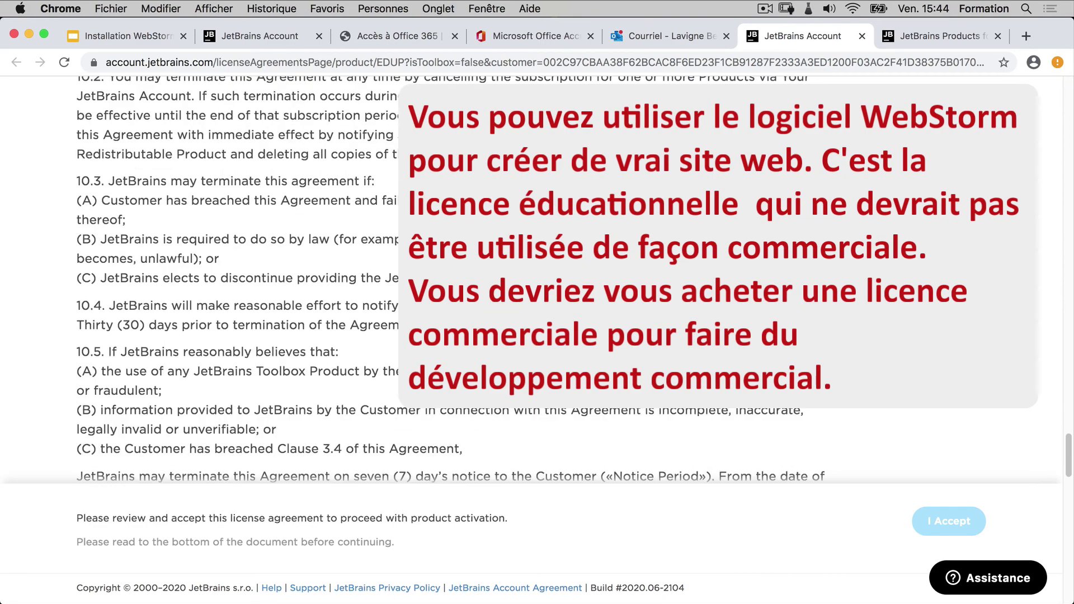
scroll(398, 251, down, 5)
scroll(238, 280, down, 5)
scroll(238, 279, down, 3)
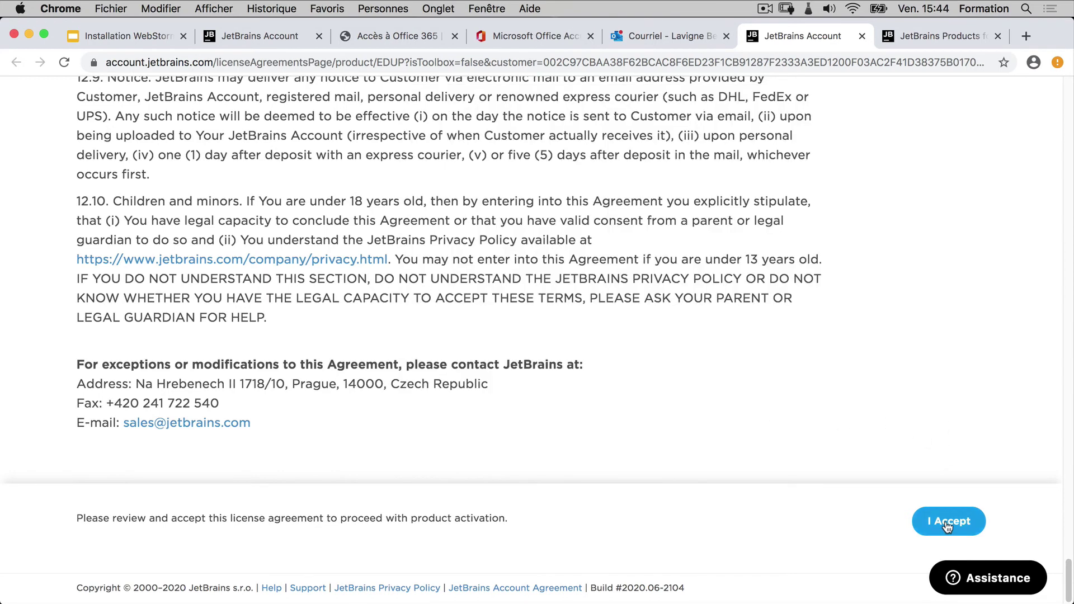
click(947, 525)
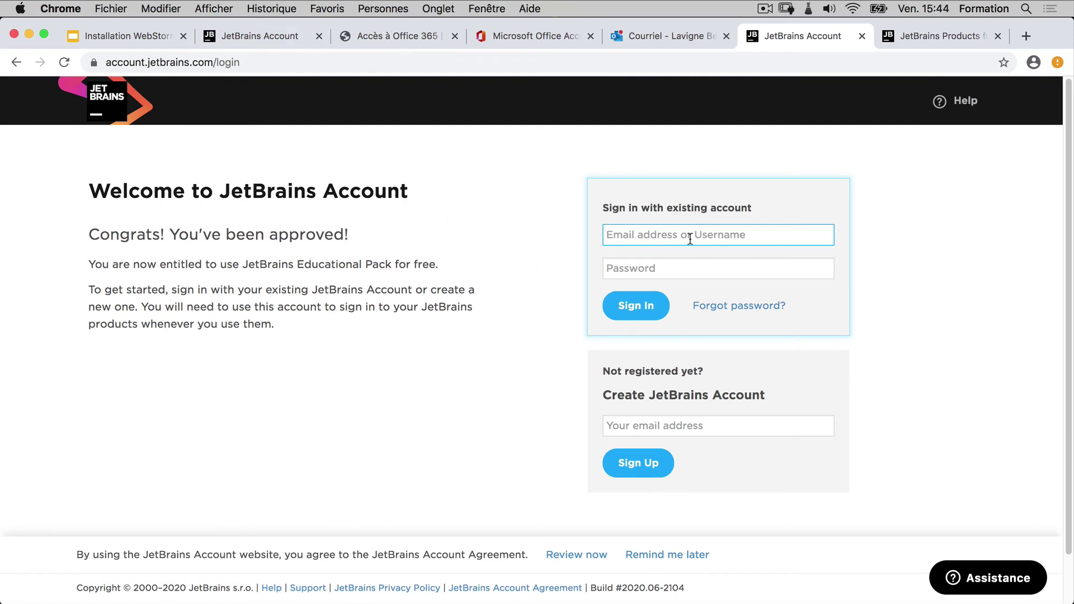
key(super+v)
click(684, 268)
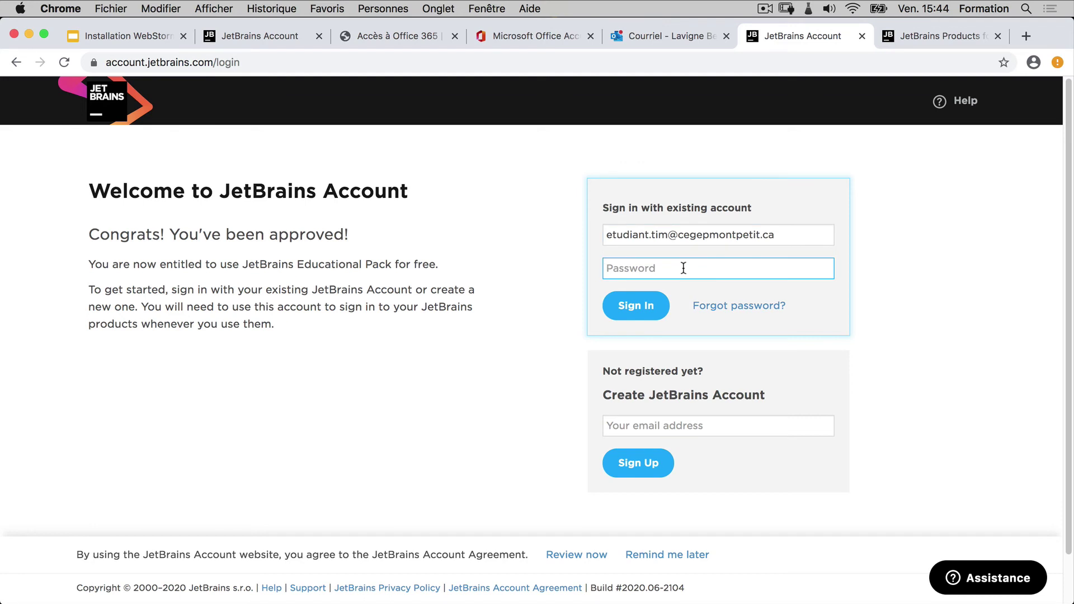
text(••)
text(••)
key(Return)
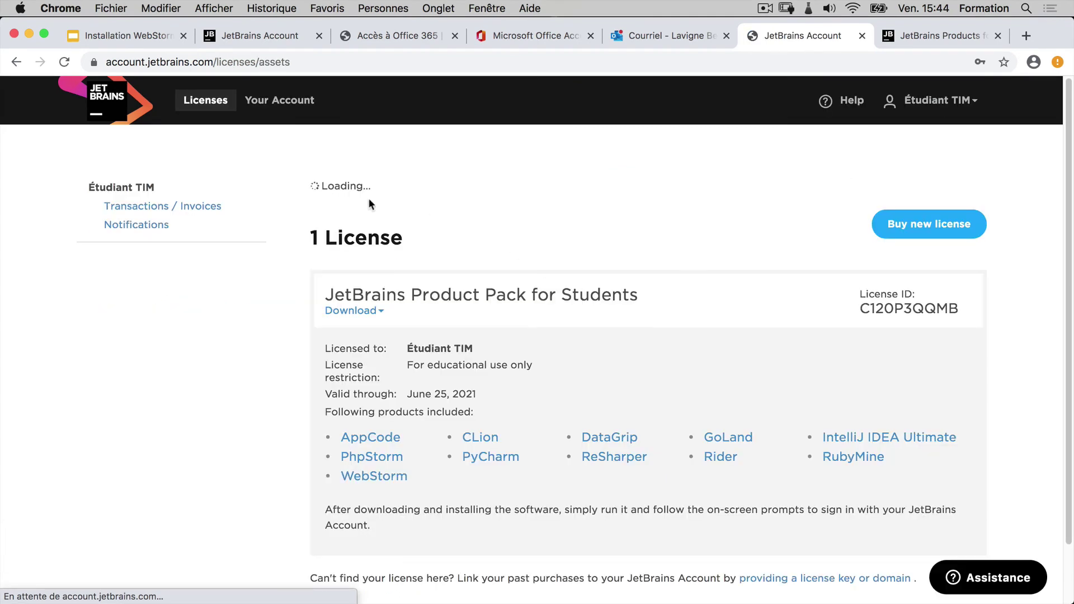
scroll(204, 367, down, 1)
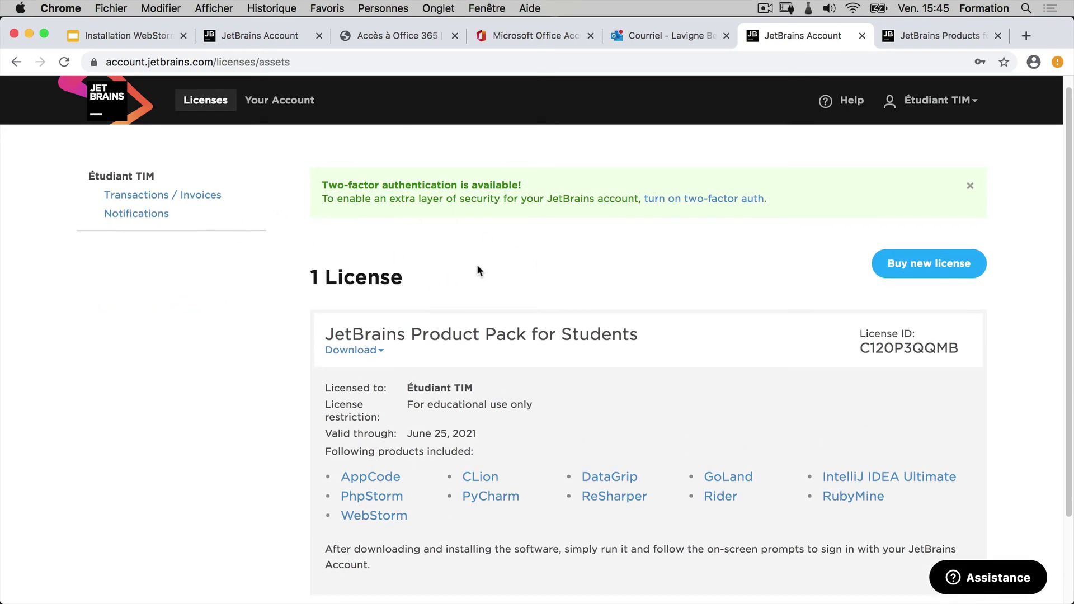
drag(316, 276, 433, 277)
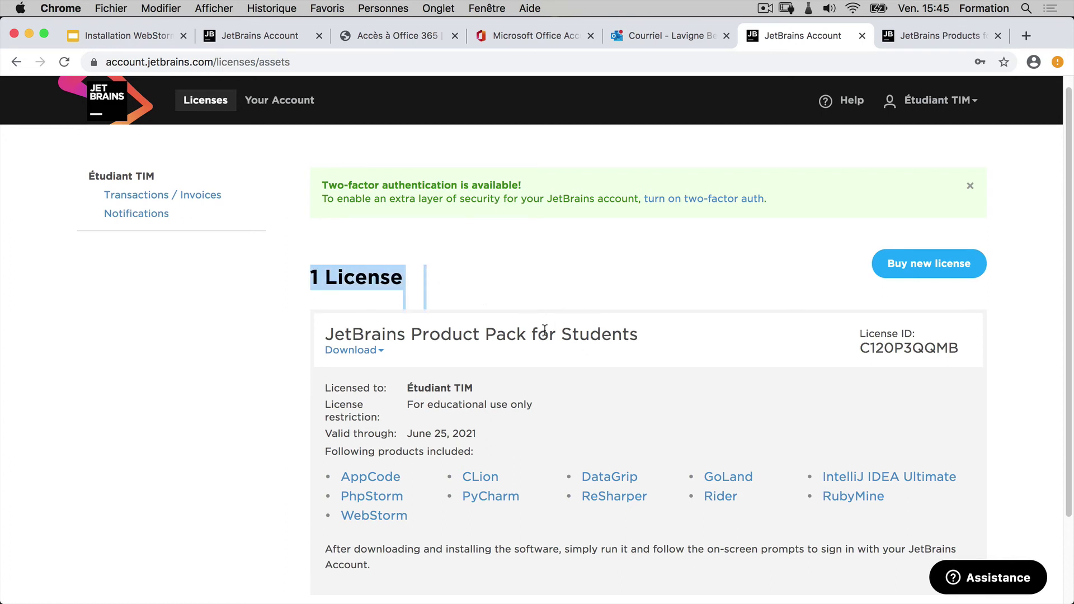
drag(537, 334, 640, 328)
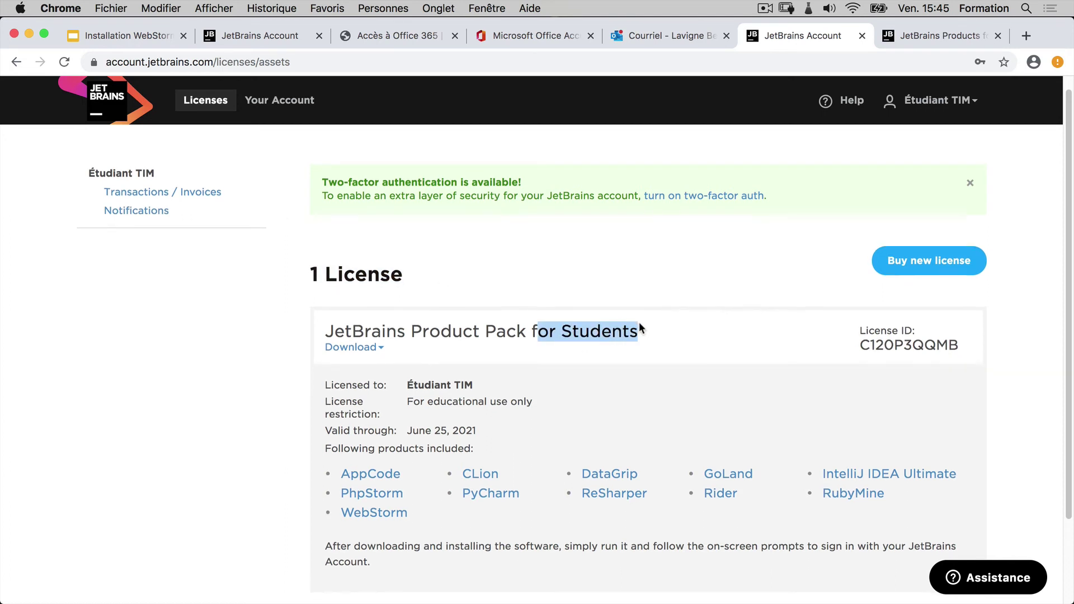
scroll(641, 326, down, 1)
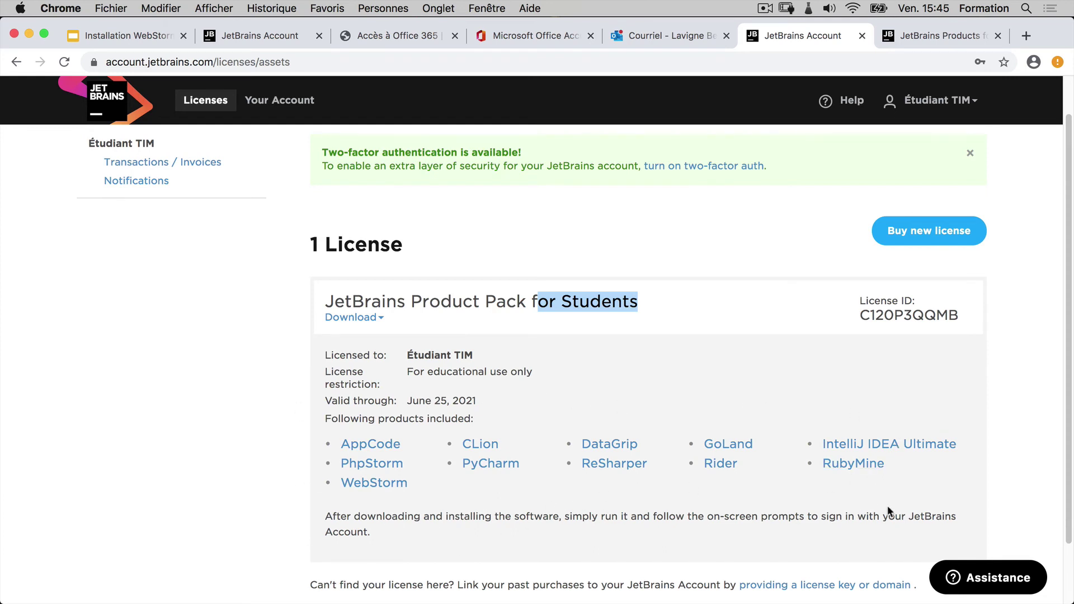
scroll(893, 499, down, 2)
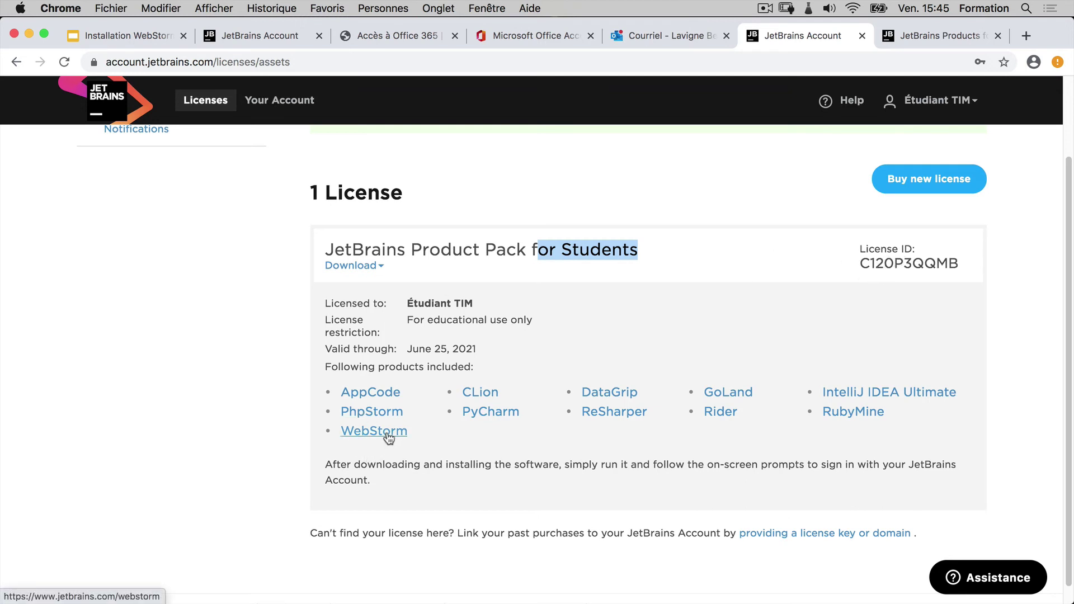
Download WebStorm via the slides' jetbrains.com/webstorm link, then cancel the .dmg download.
click(125, 35)
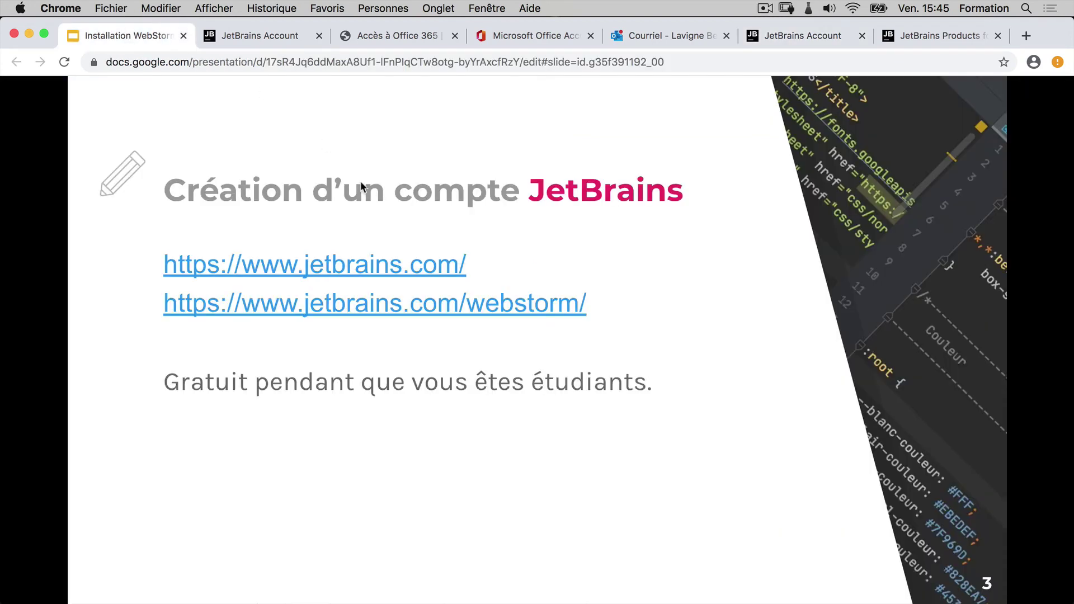
click(405, 317)
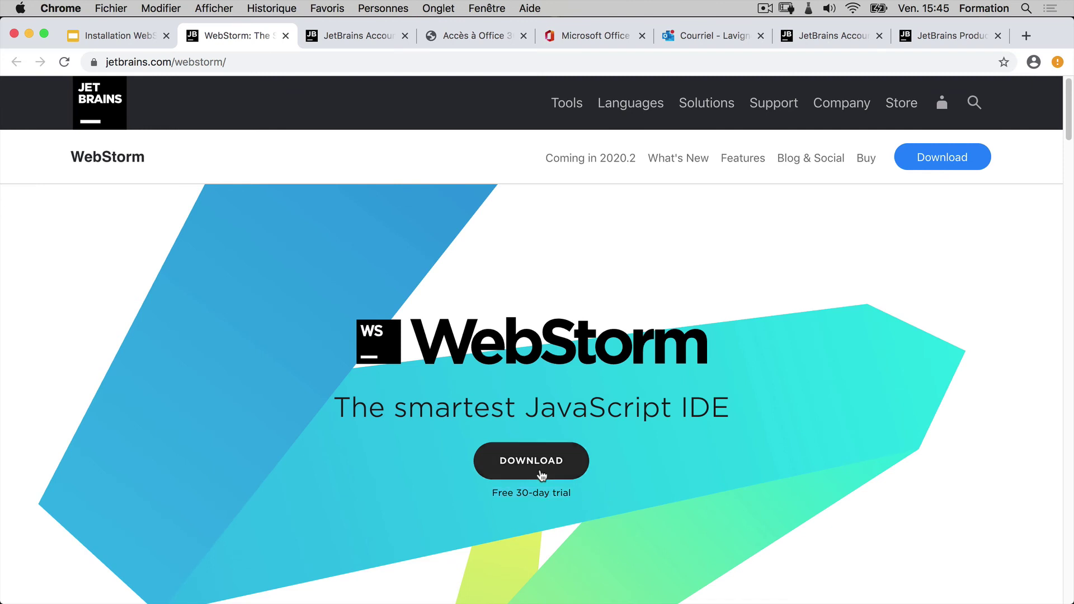
click(541, 470)
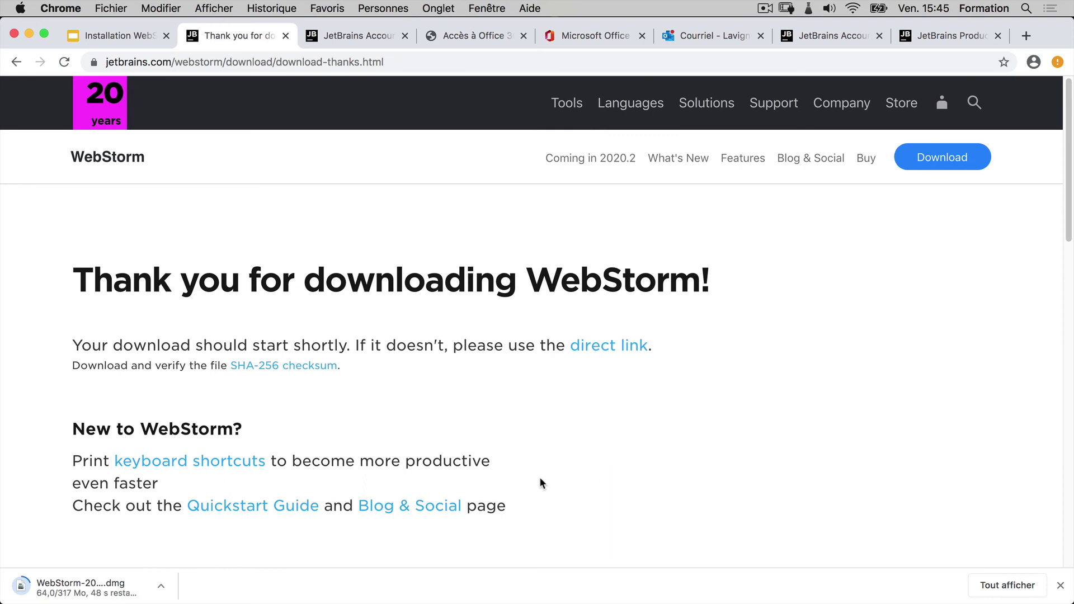
click(161, 587)
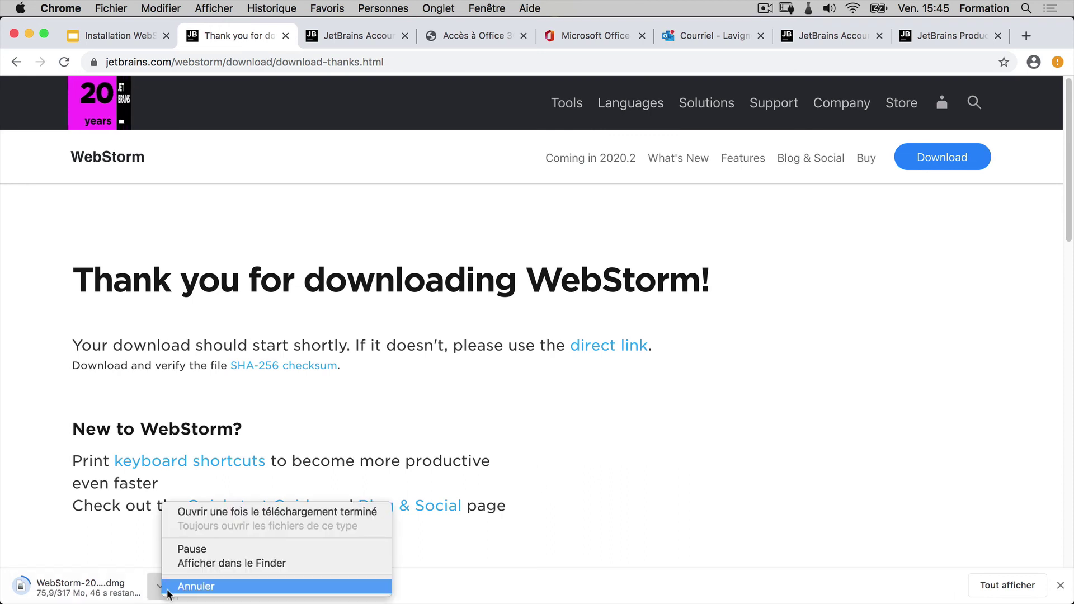
click(185, 582)
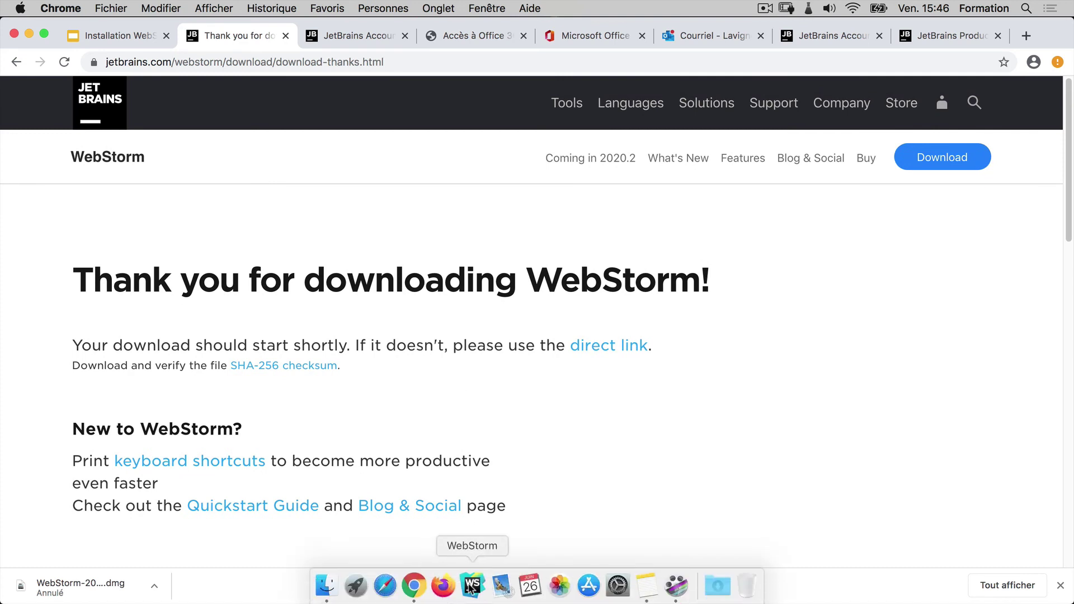
Launch WebStorm from the Dock and accept the terms of its user agreement.
click(471, 586)
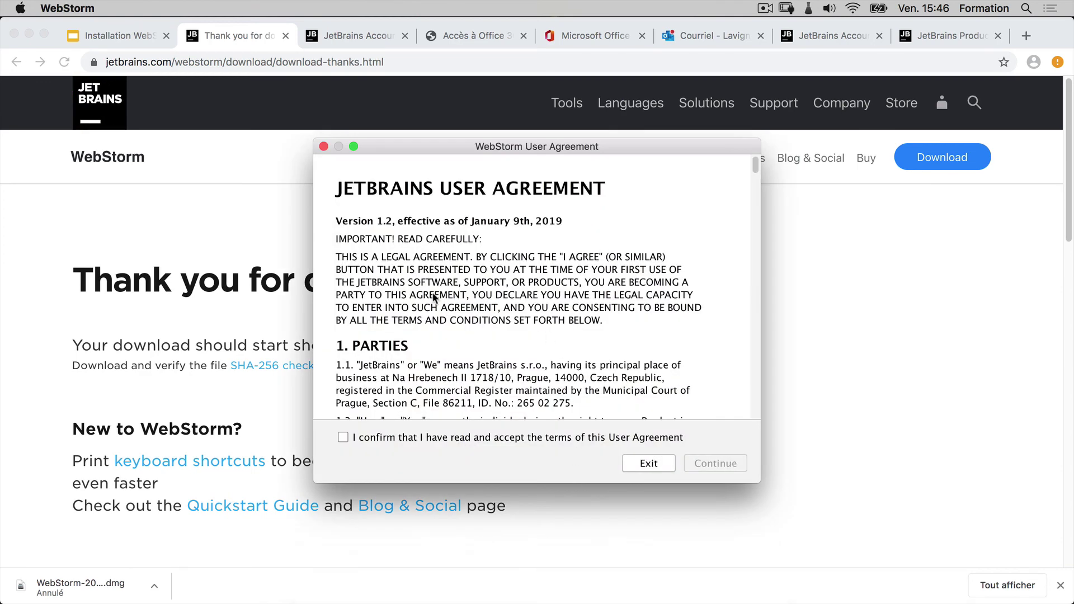
scroll(435, 296, down, 2)
scroll(437, 298, down, 1)
scroll(437, 299, down, 3)
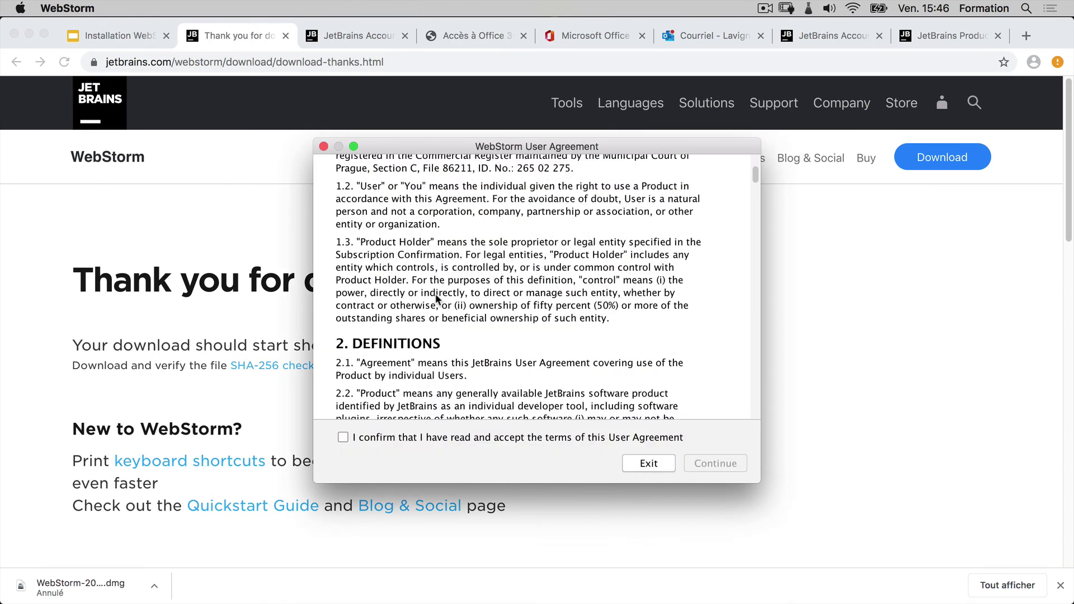
scroll(438, 300, down, 3)
scroll(436, 299, down, 3)
scroll(437, 300, down, 3)
scroll(438, 301, down, 2)
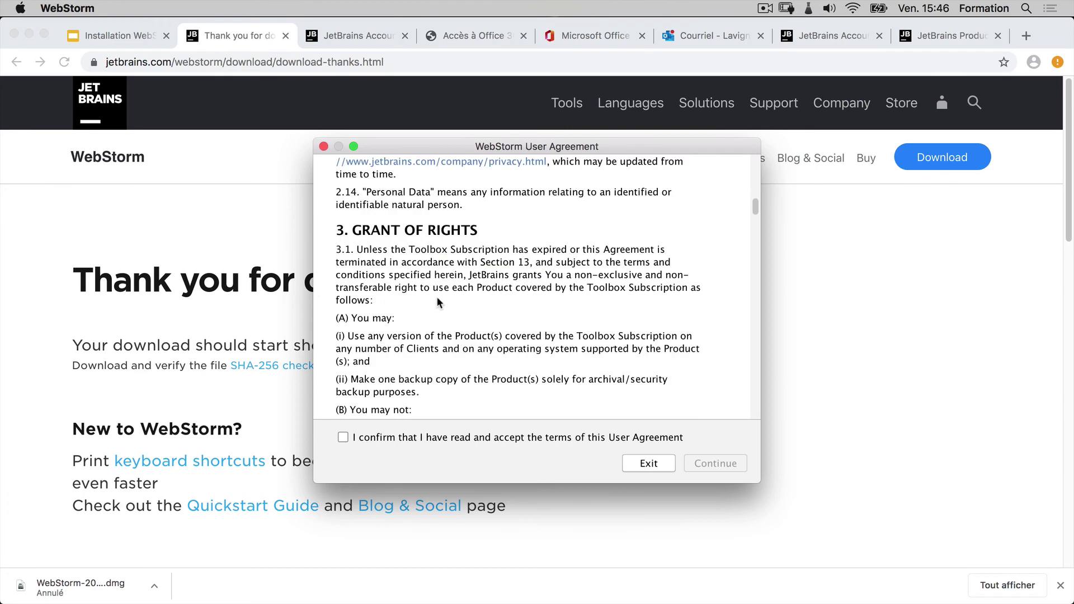
scroll(439, 303, down, 1)
scroll(439, 302, down, 3)
click(361, 438)
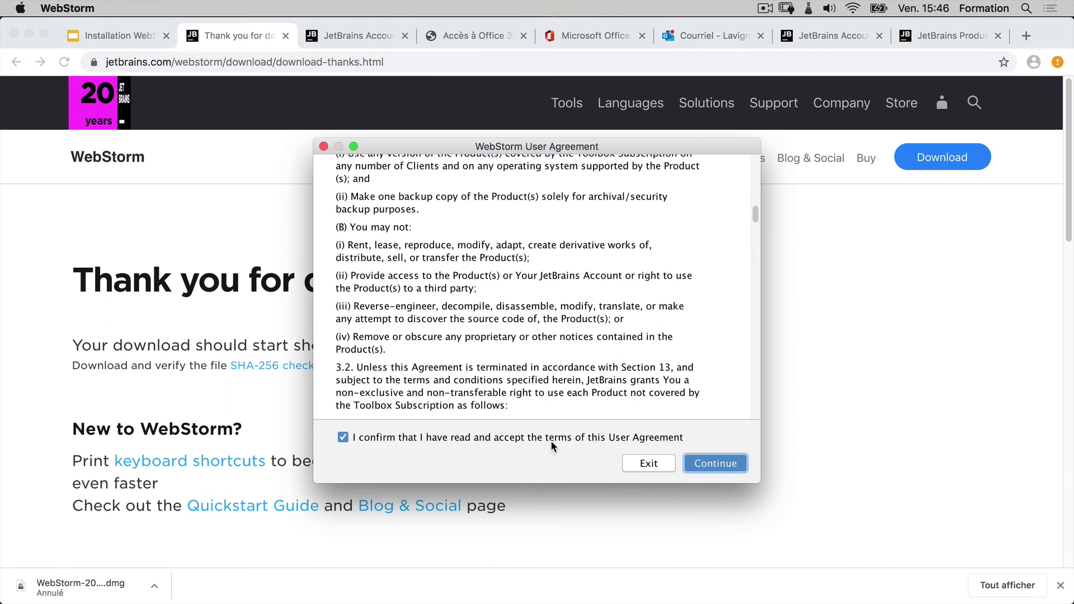
Continue past the agreement and choose Send Anonymous Statistics.
scroll(587, 368, down, 2)
scroll(586, 368, down, 1)
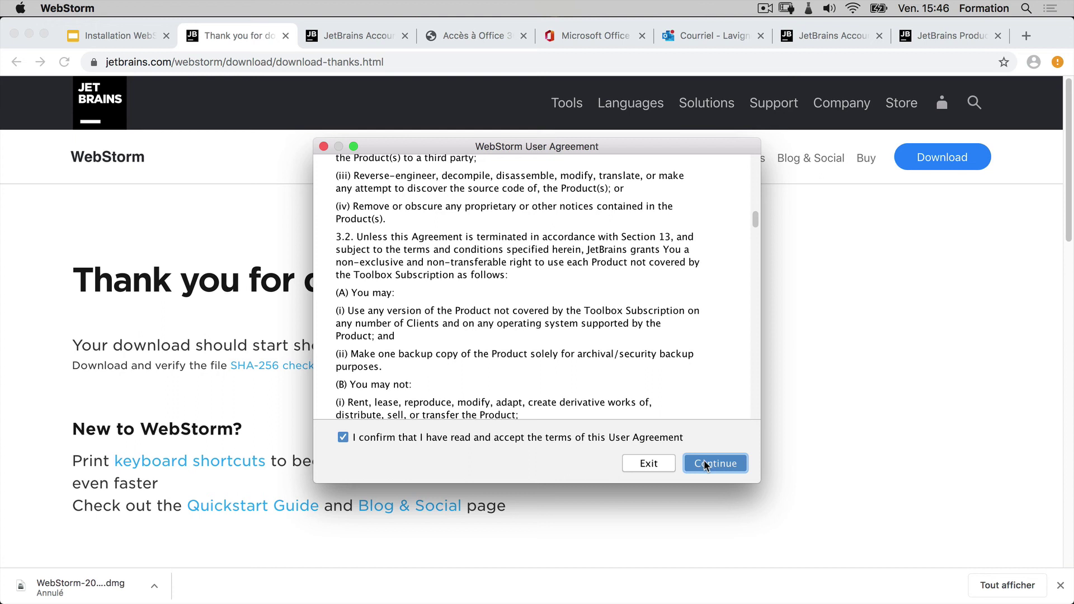
click(707, 465)
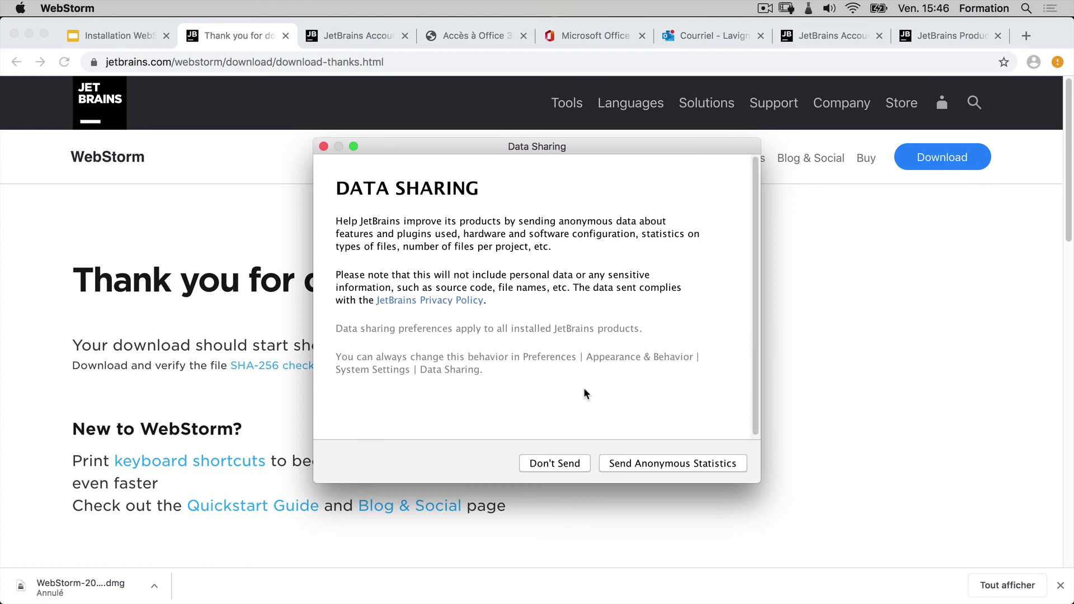
click(658, 465)
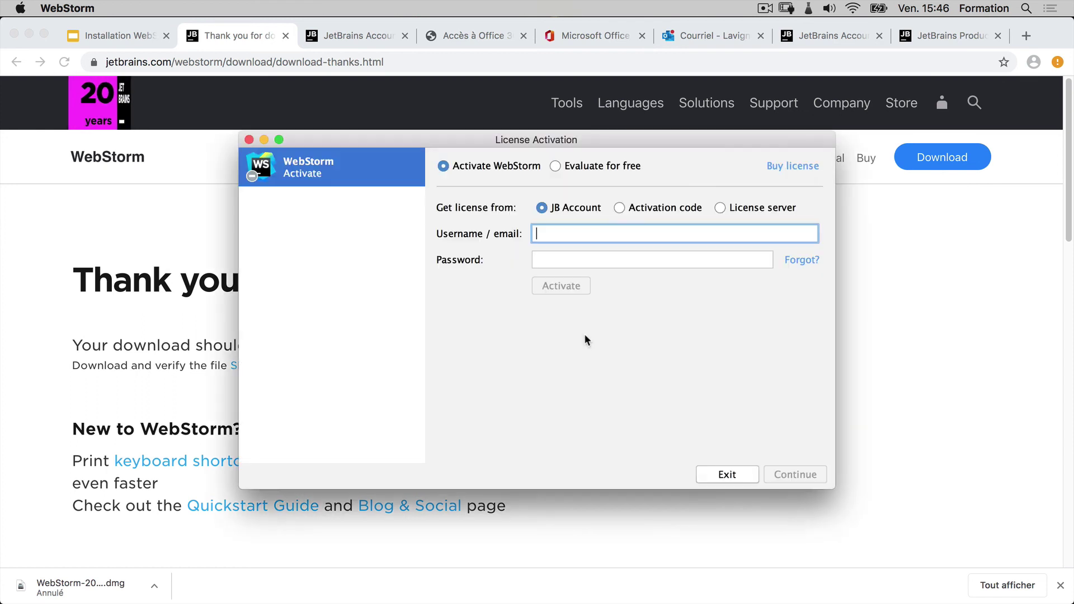
Activate WebStorm with the JB Account by entering the student's account e-mail and password.
drag(382, 141, 355, 163)
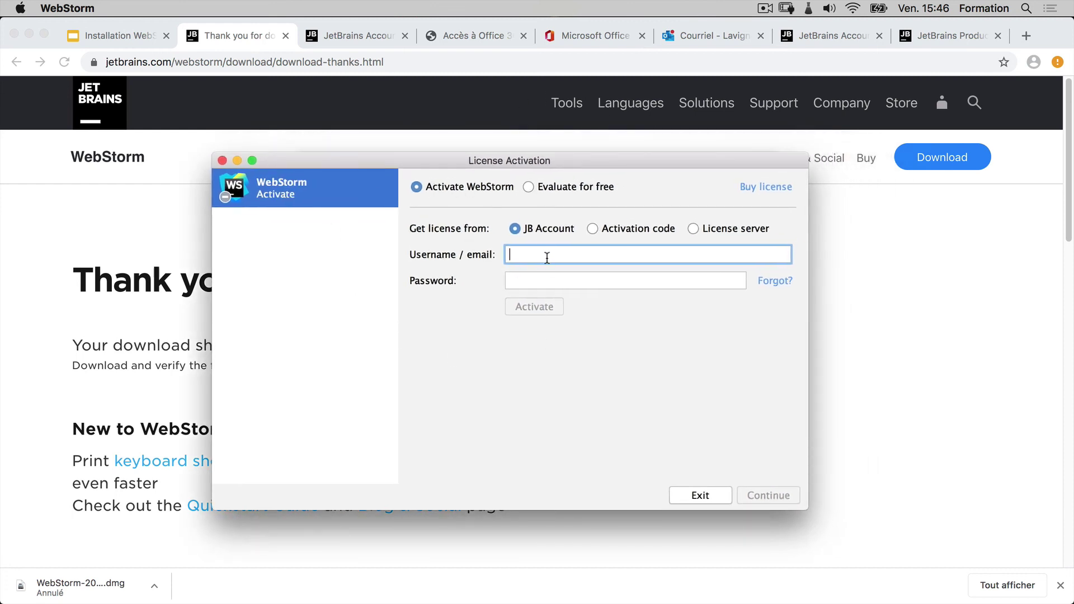
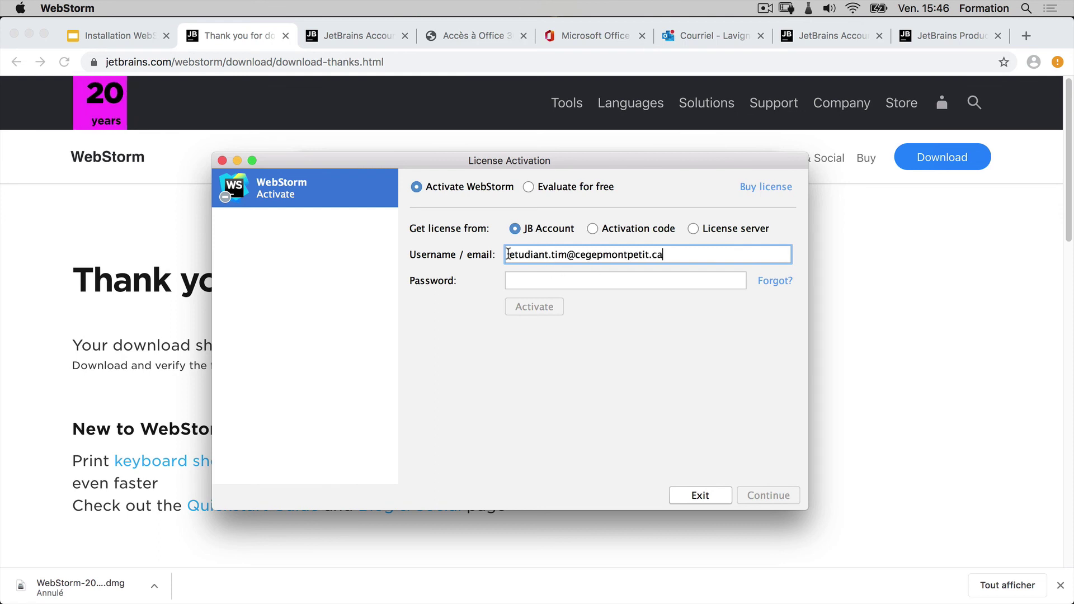
drag(508, 256, 574, 258)
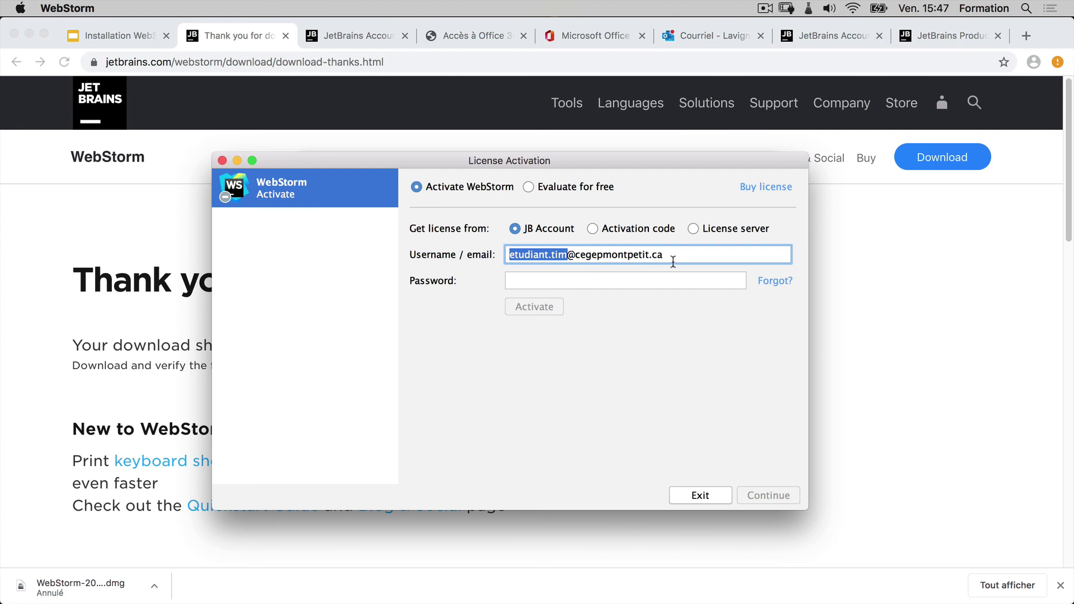
click(684, 255)
click(578, 280)
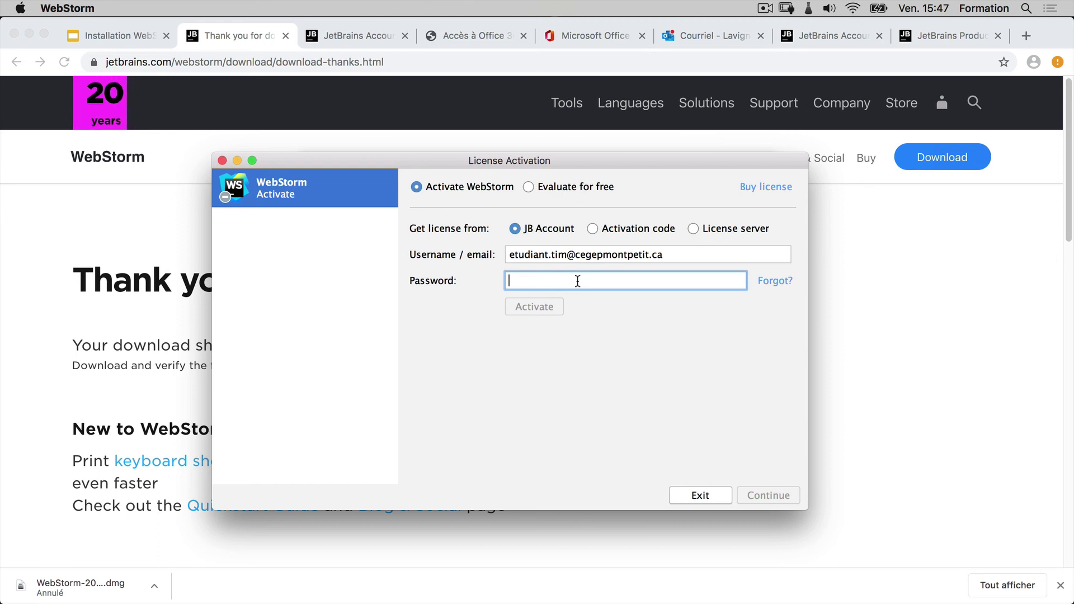
text(****)
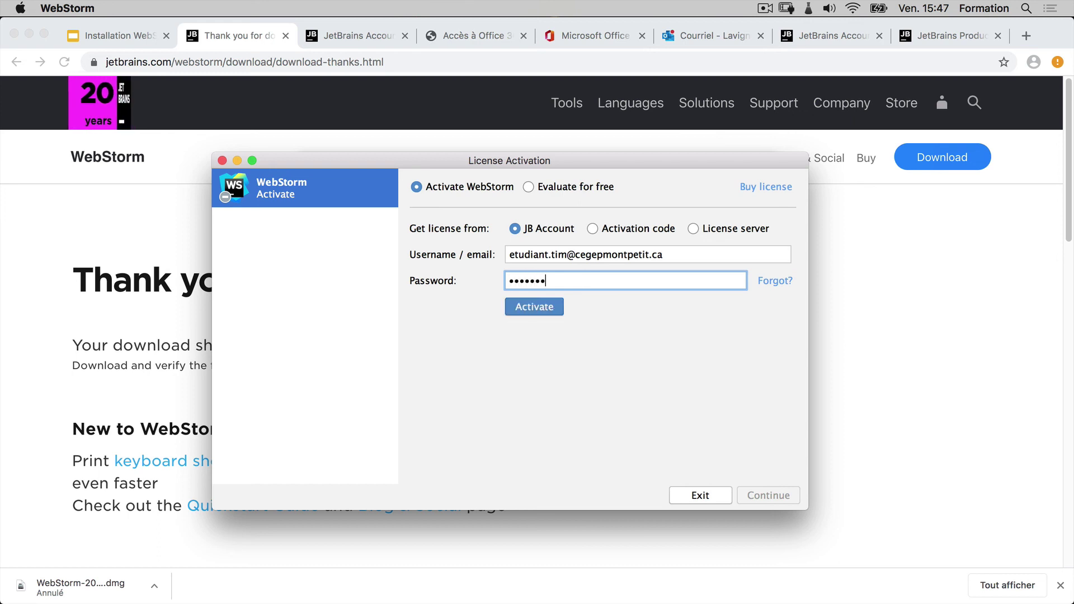
text(*)
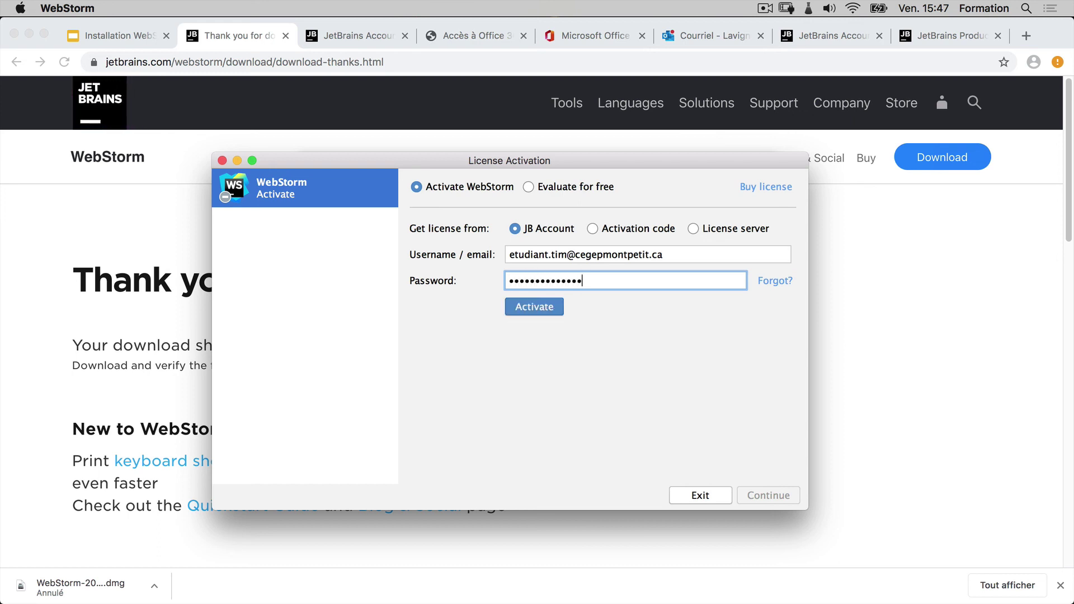
click(534, 309)
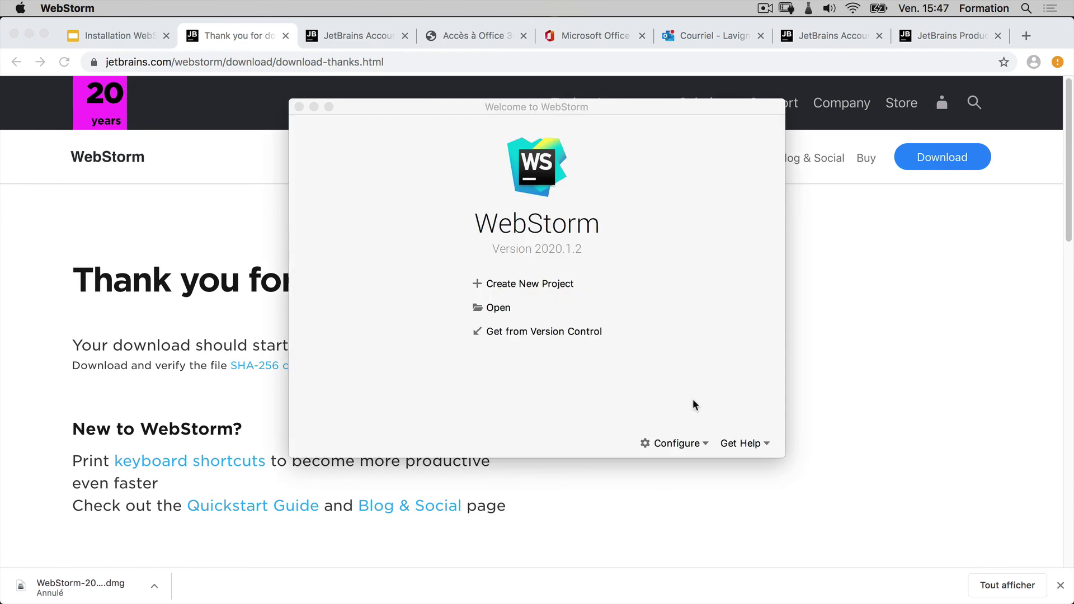
Create the Empty Project 'untitled' at the default ~/WebstormProjects location and maximize its window.
drag(623, 113, 621, 117)
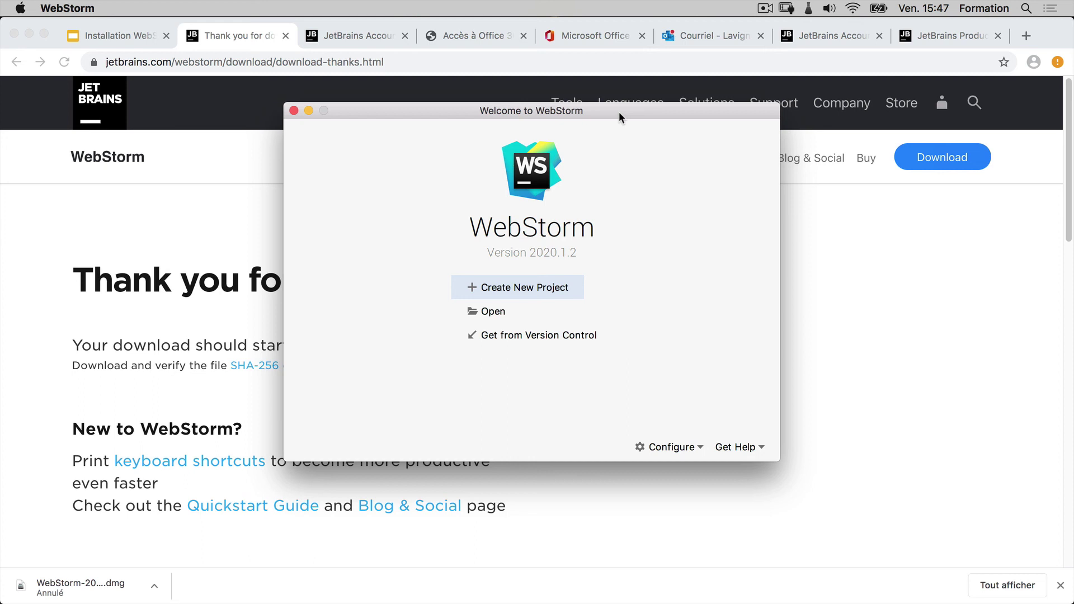
click(541, 290)
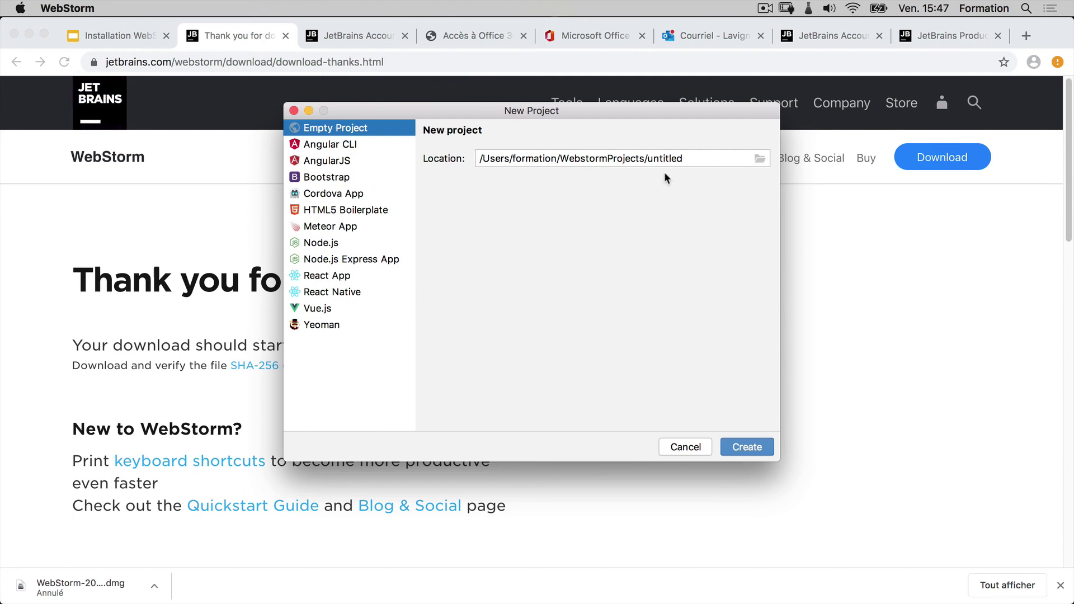
click(756, 448)
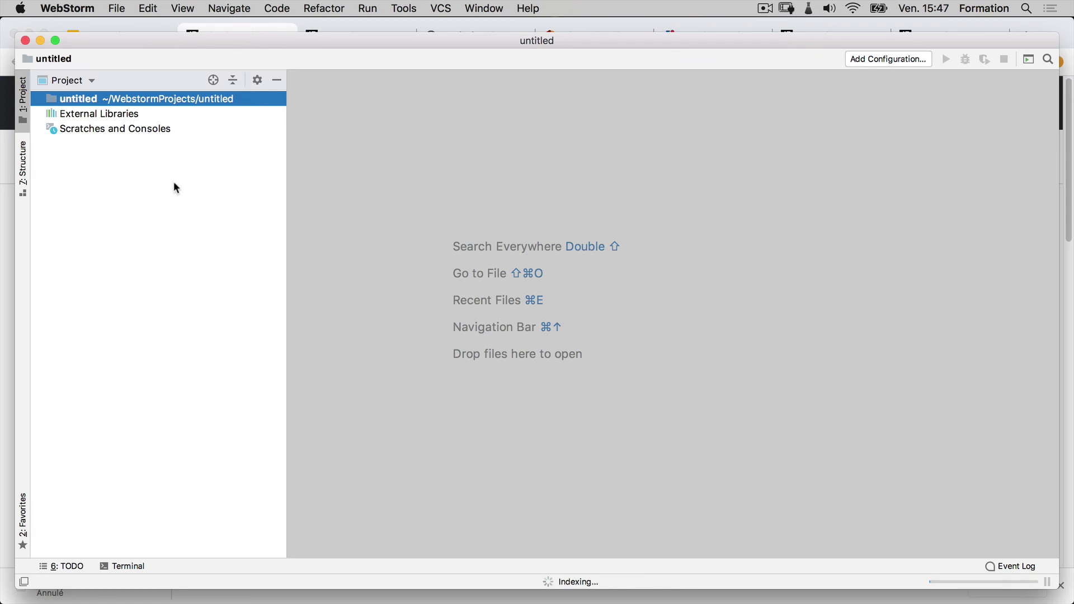
double_click(447, 41)
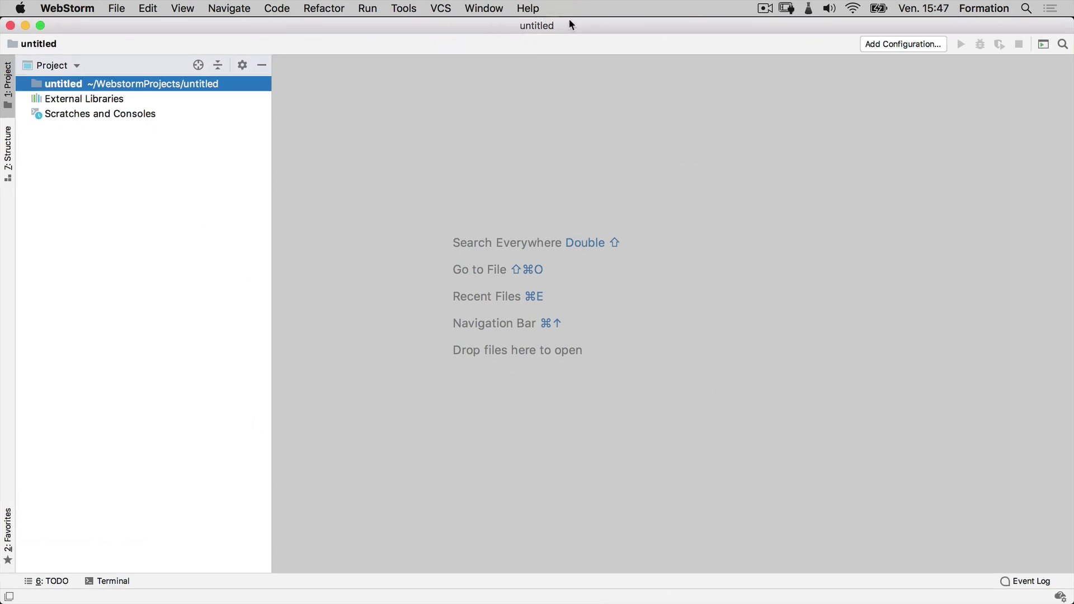